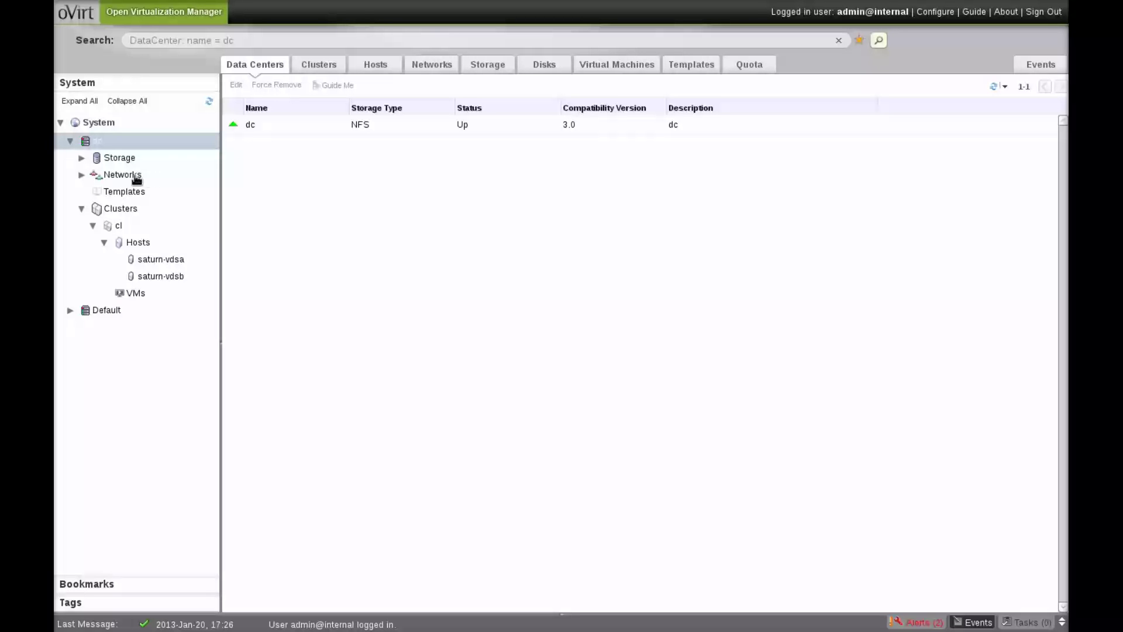
# - Review data center dc's external_red and ovirtmgmt network roles, then list cluster cl's hosts
pyautogui.click(136, 177)
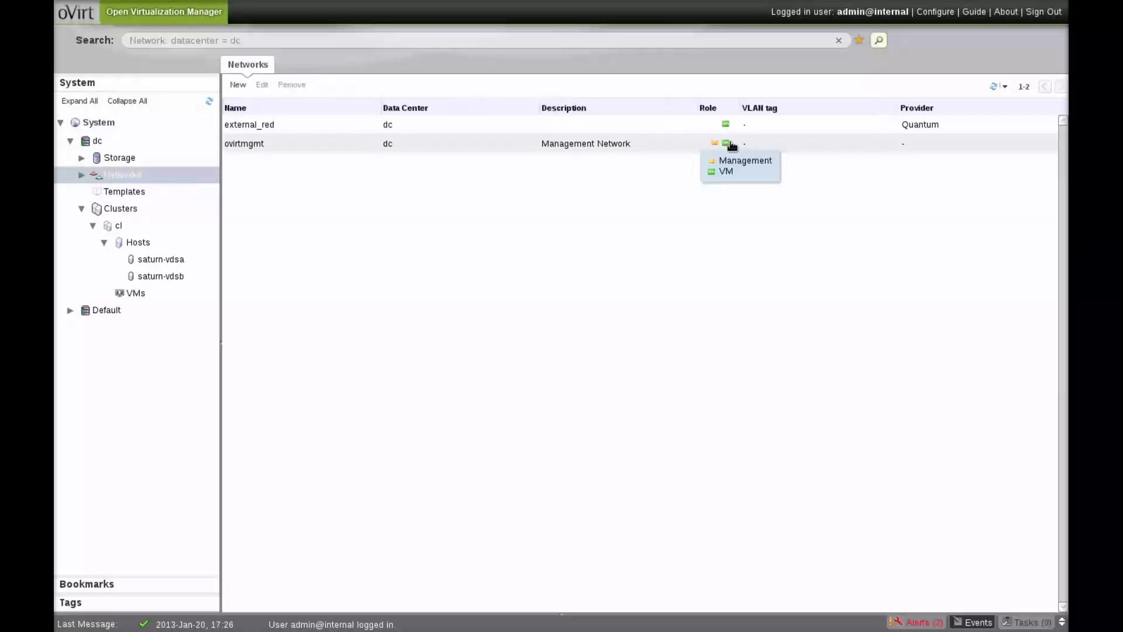
pyautogui.moveTo(732, 128)
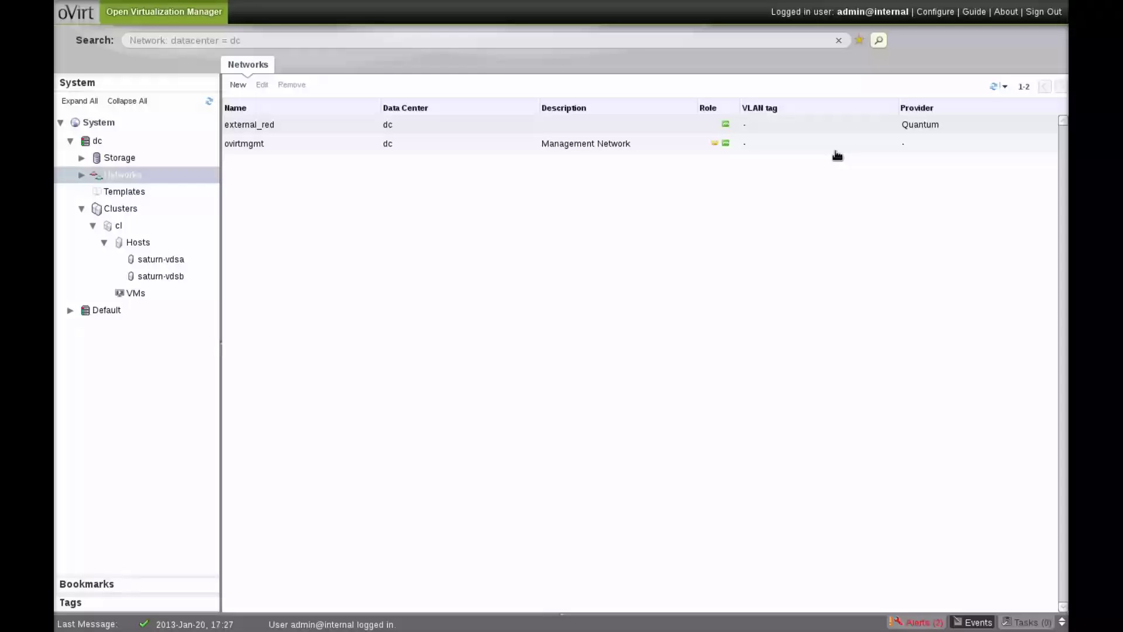
pyautogui.click(130, 242)
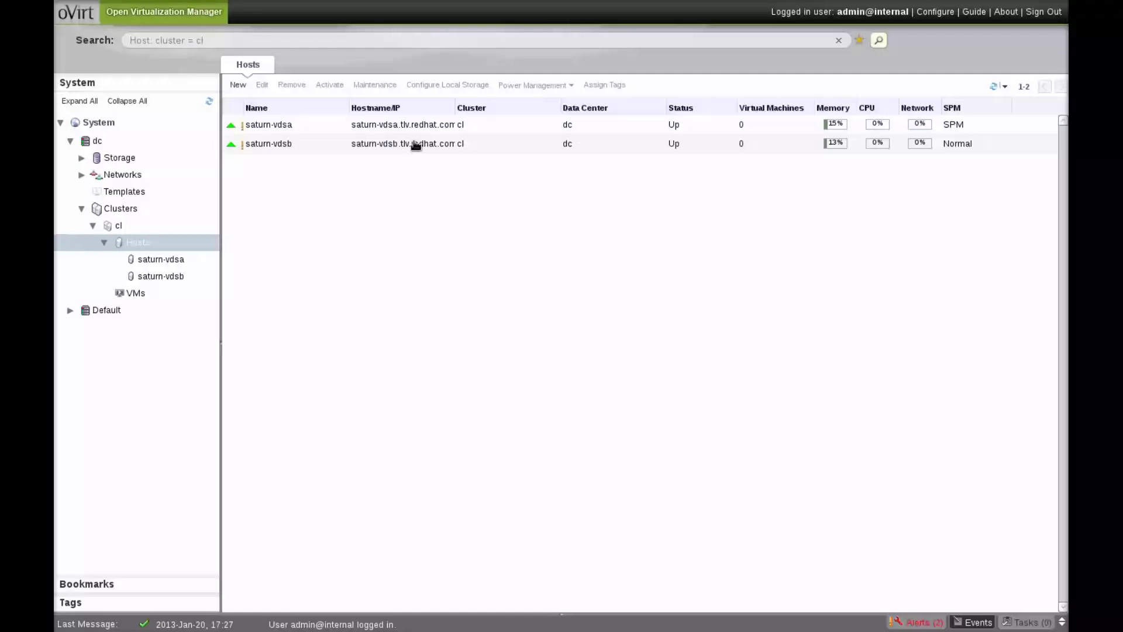
# - Check the network interfaces of saturn-vdsb and saturn-vdsa, where only em1 carries ovirtmgmt
pyautogui.click(415, 144)
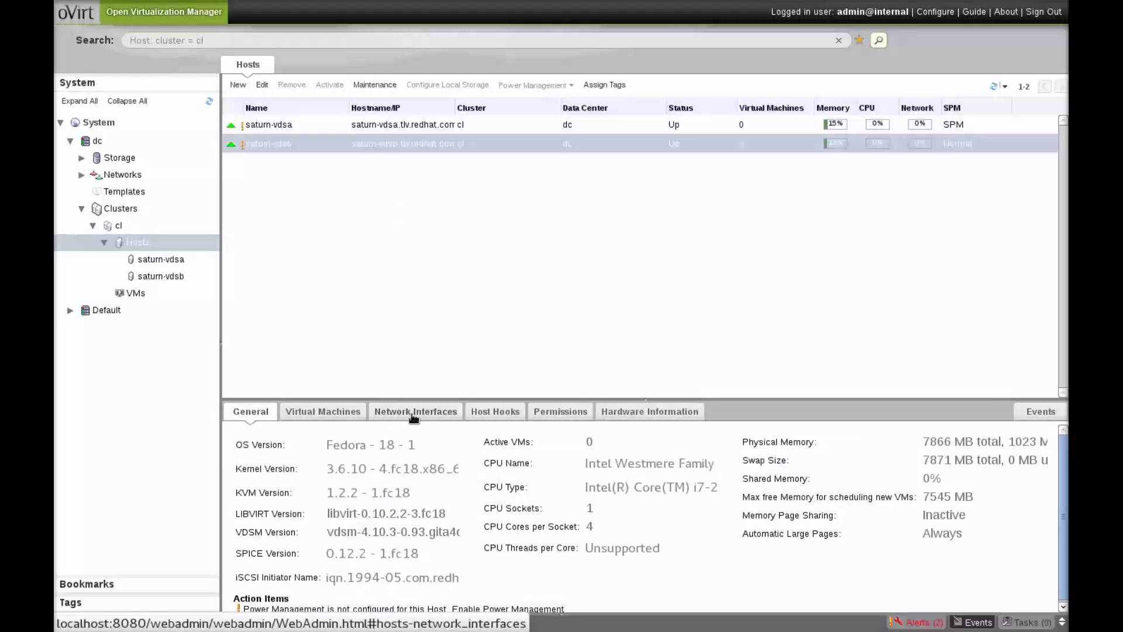
pyautogui.click(414, 413)
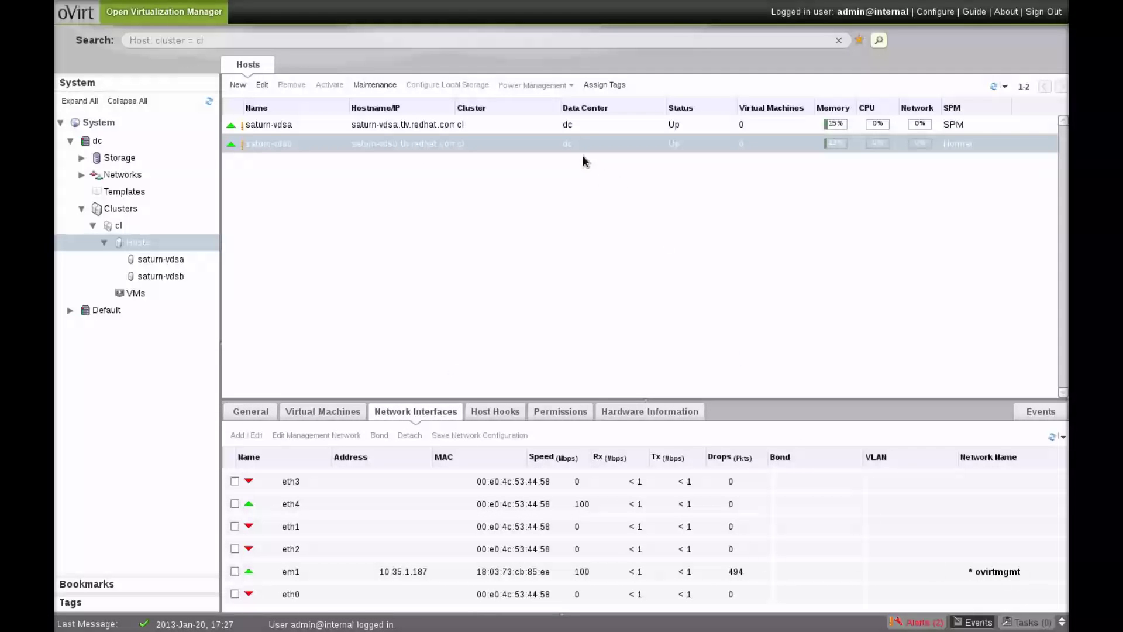
pyautogui.click(562, 130)
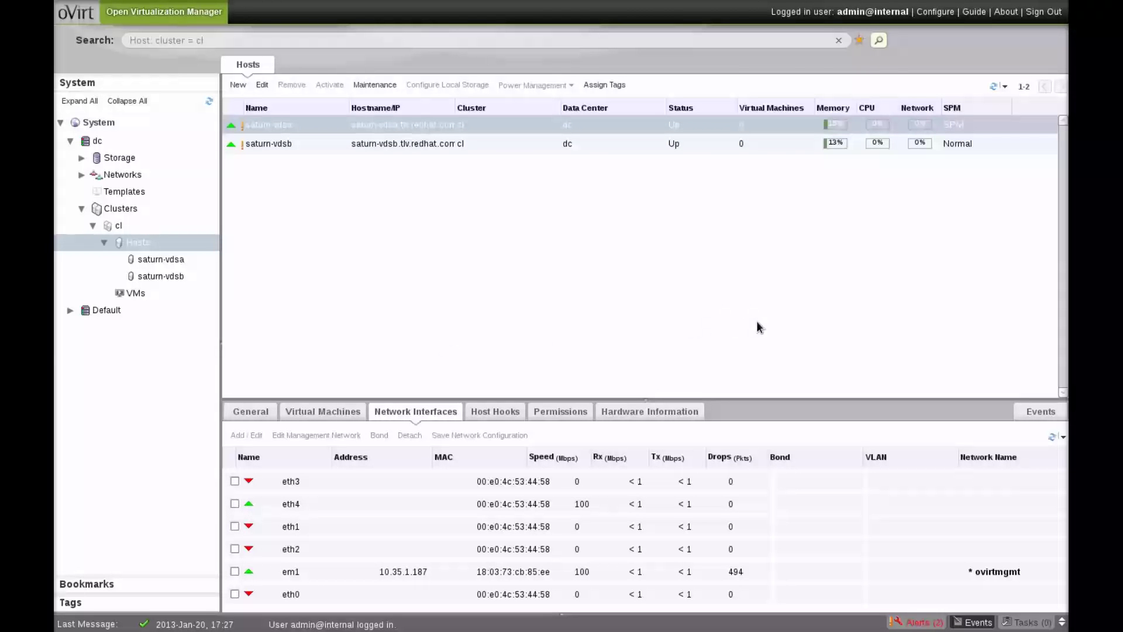
# - Run brctl show on saturn-vdsb and saturn-vdsa, confirming only ovirtmgmt on em1, then list cluster cl's VMs
pyautogui.press('F12')
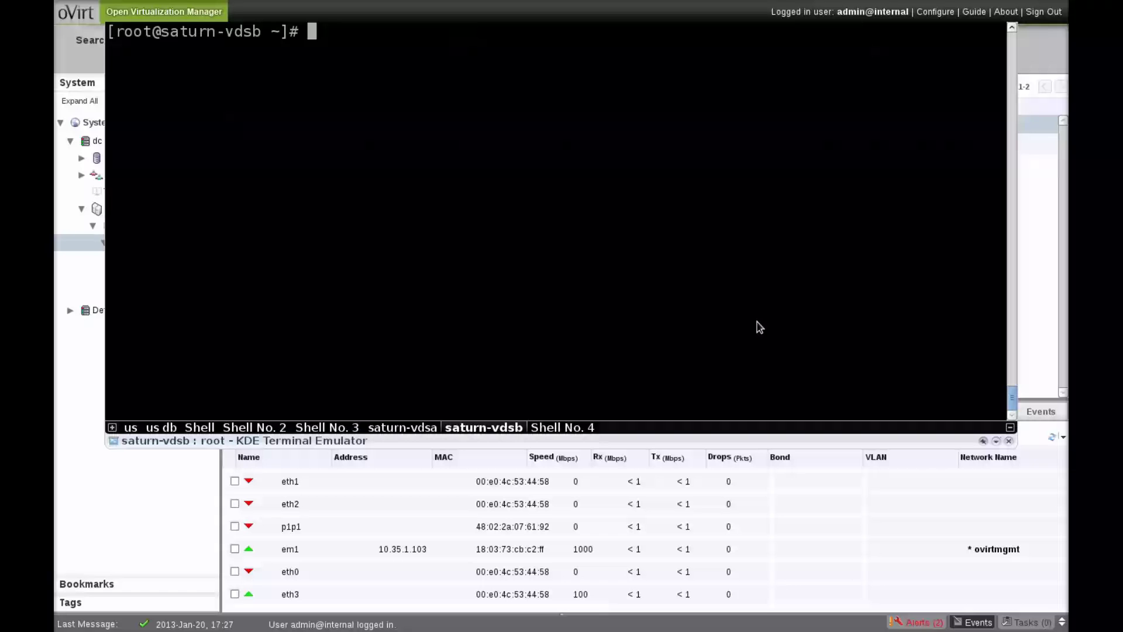
pyautogui.write('brctl show')
pyautogui.press('Return')
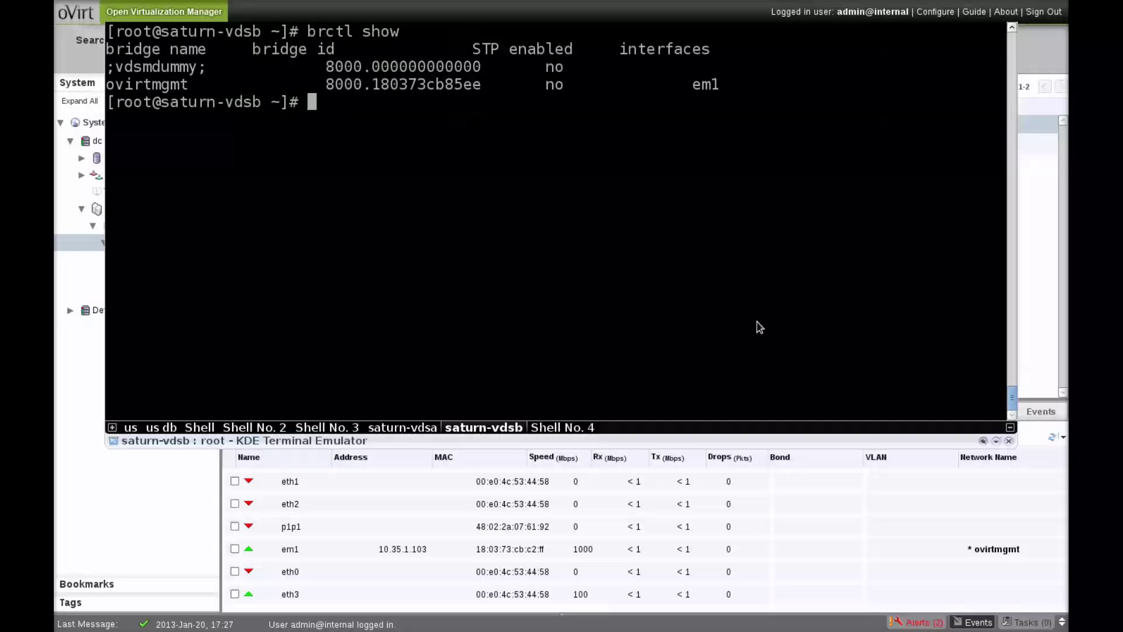
pyautogui.hotkey('shift', 'Left')
pyautogui.write('brctl show')
pyautogui.press('Return')
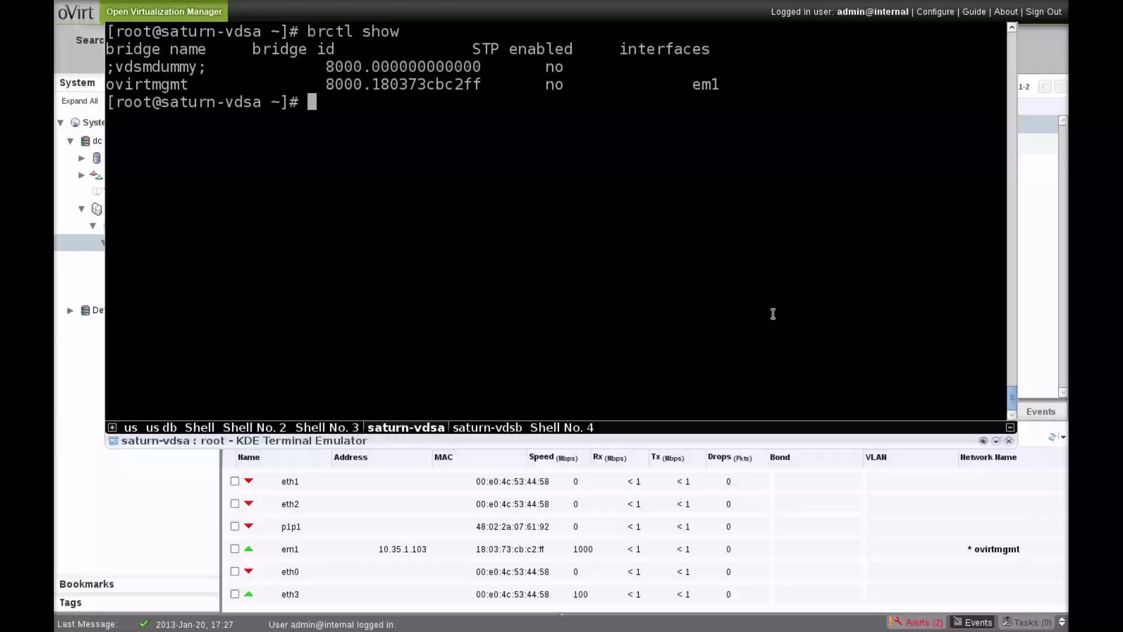
pyautogui.doubleClick(164, 84)
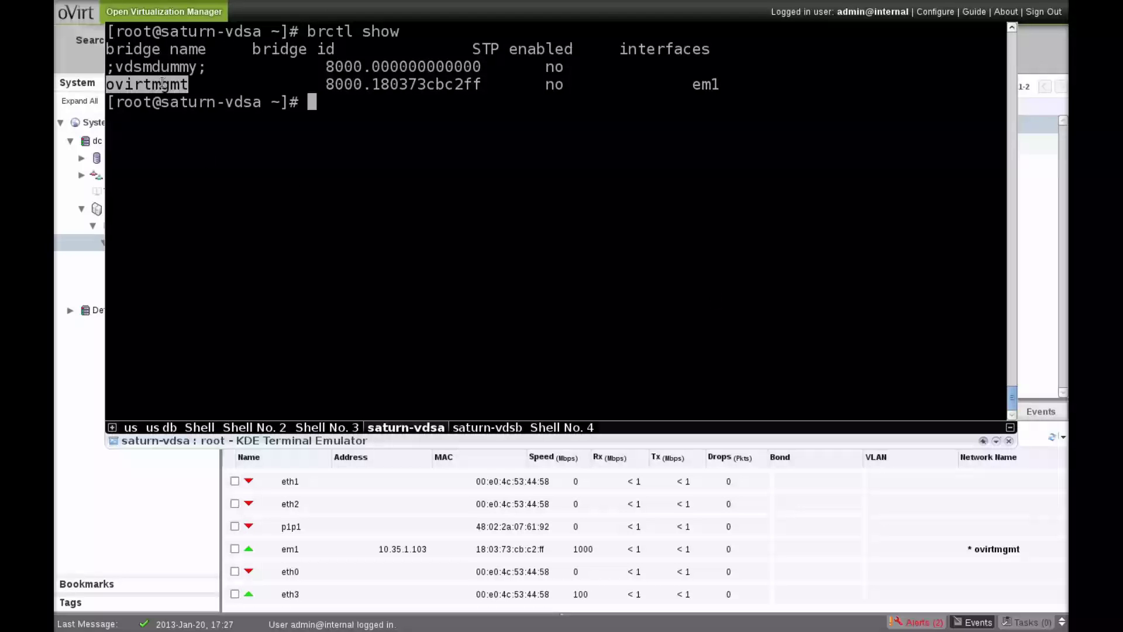
pyautogui.click(169, 87)
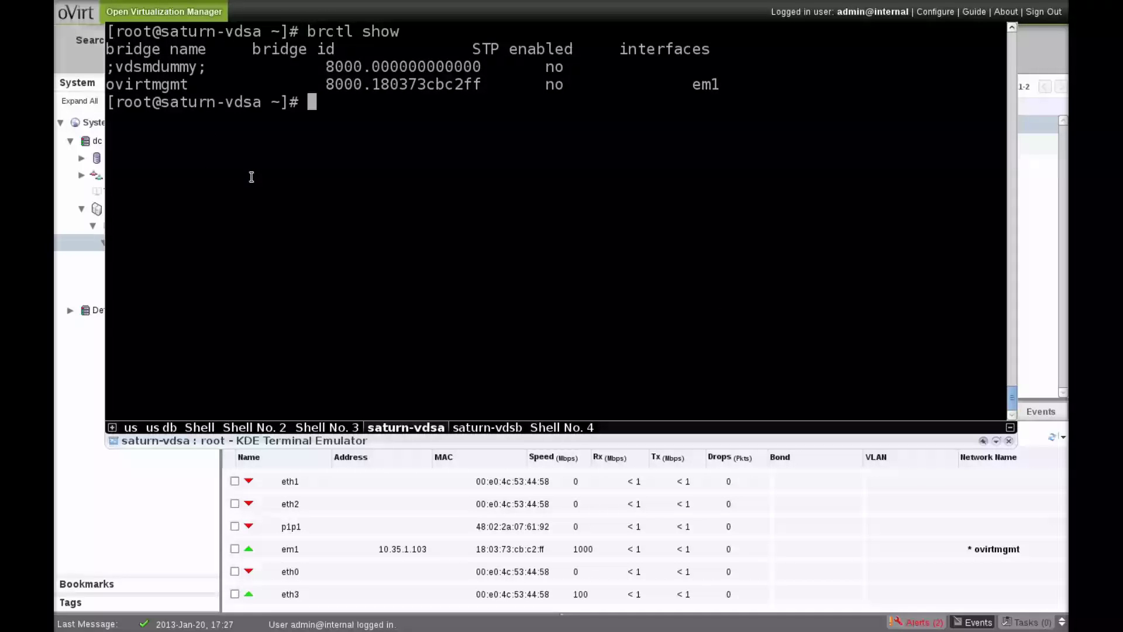
pyautogui.press('F12')
pyautogui.click(132, 293)
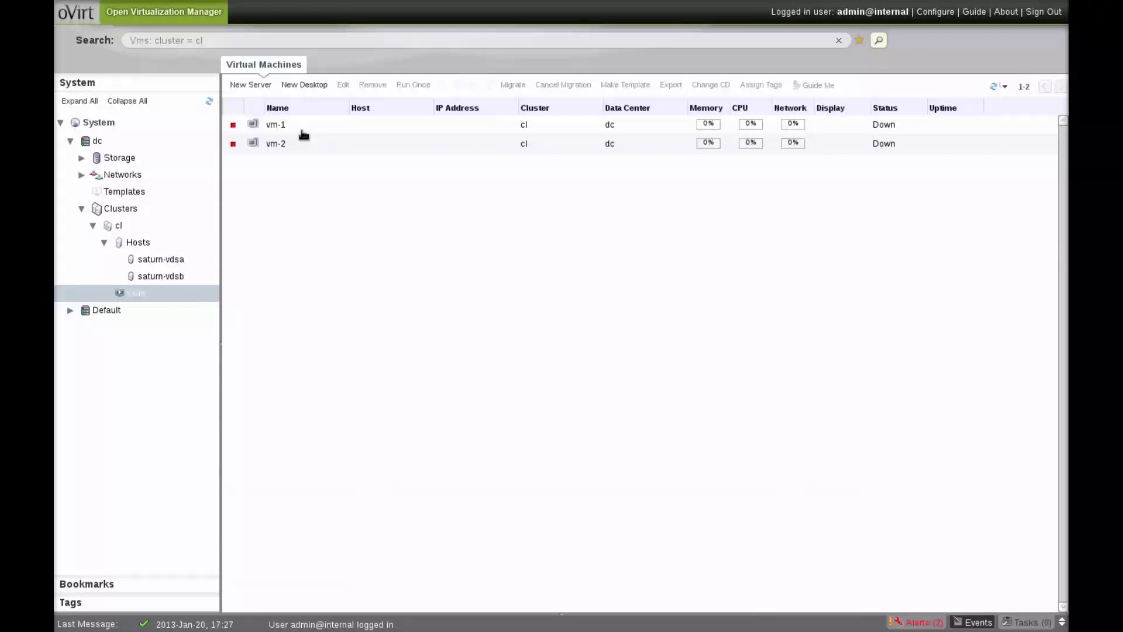
# - Give vm-1 two interfaces: nic1 on ovirtmgmt and nic2 on external_red
pyautogui.click(299, 126)
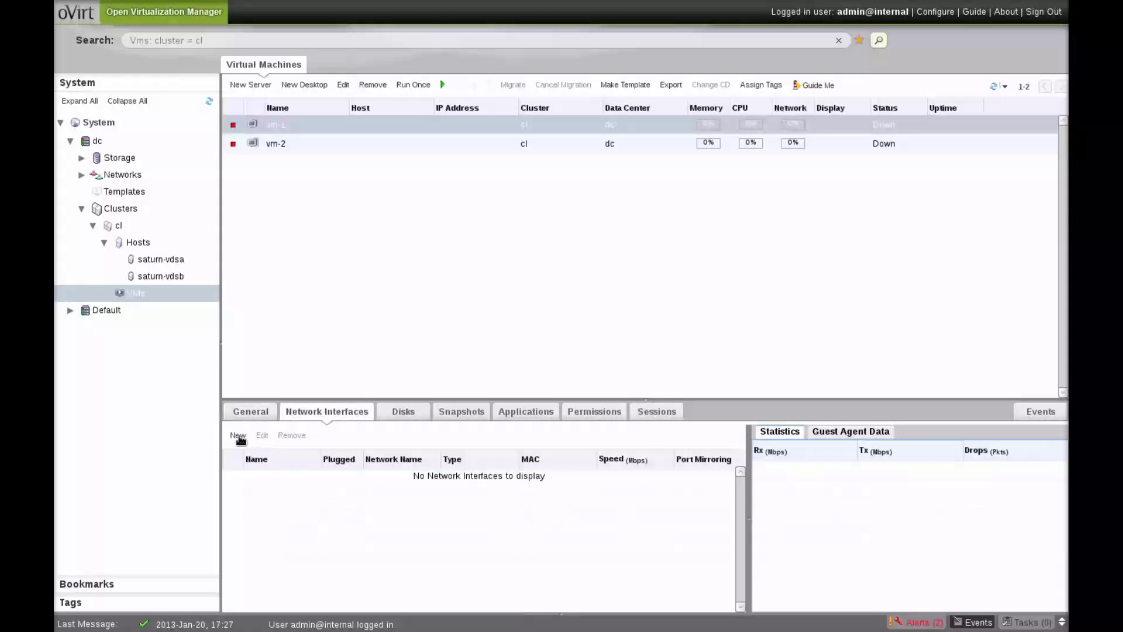
pyautogui.click(239, 435)
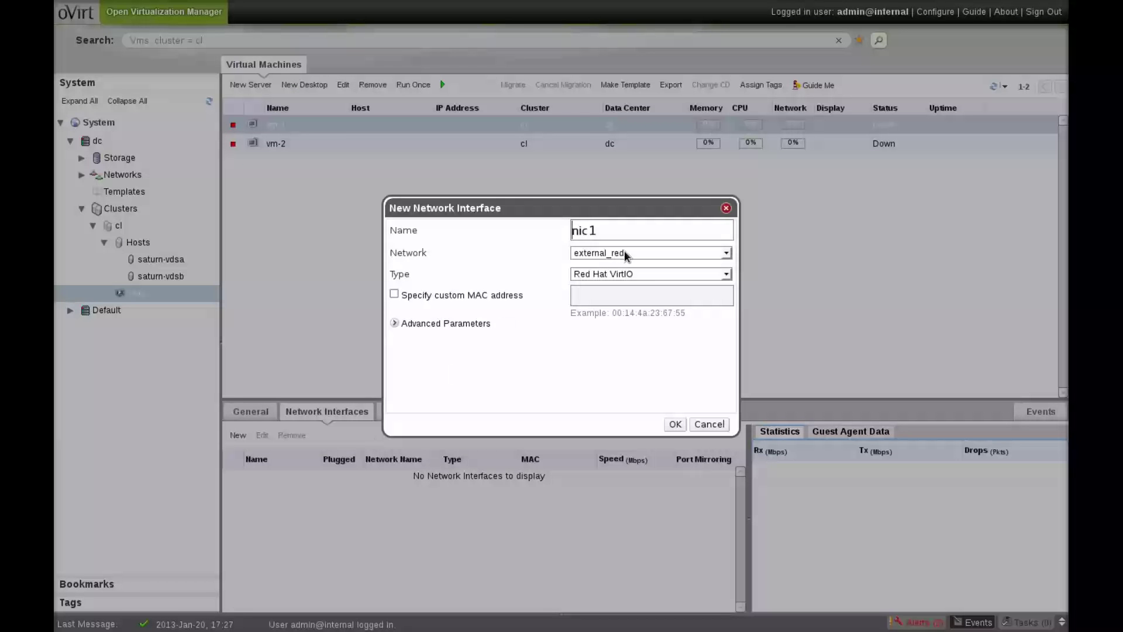
pyautogui.click(621, 253)
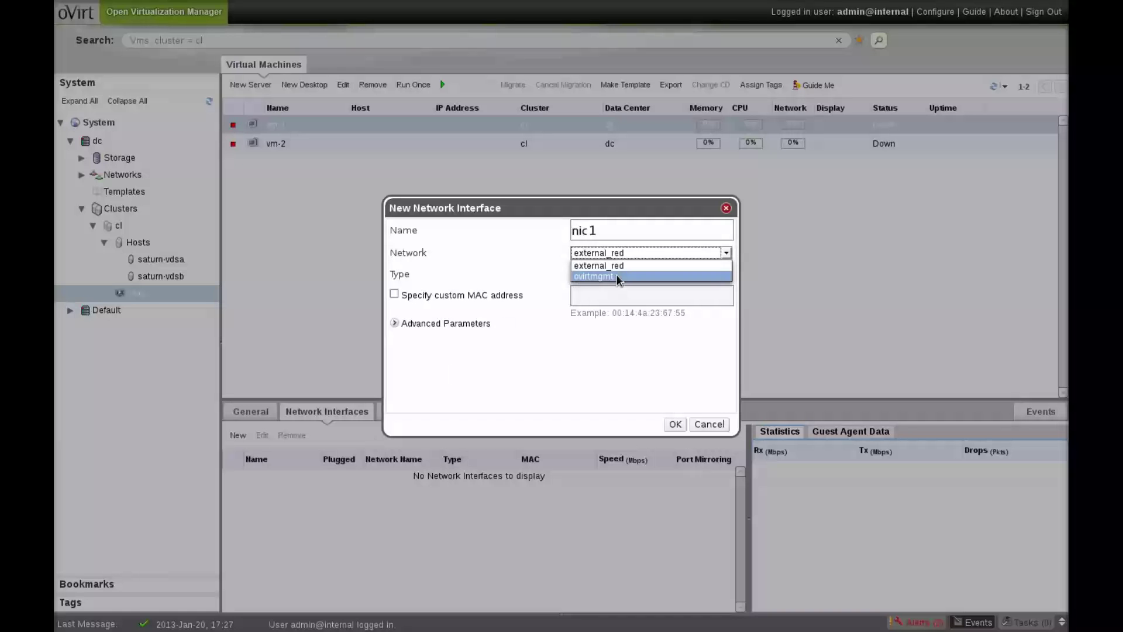
pyautogui.click(615, 276)
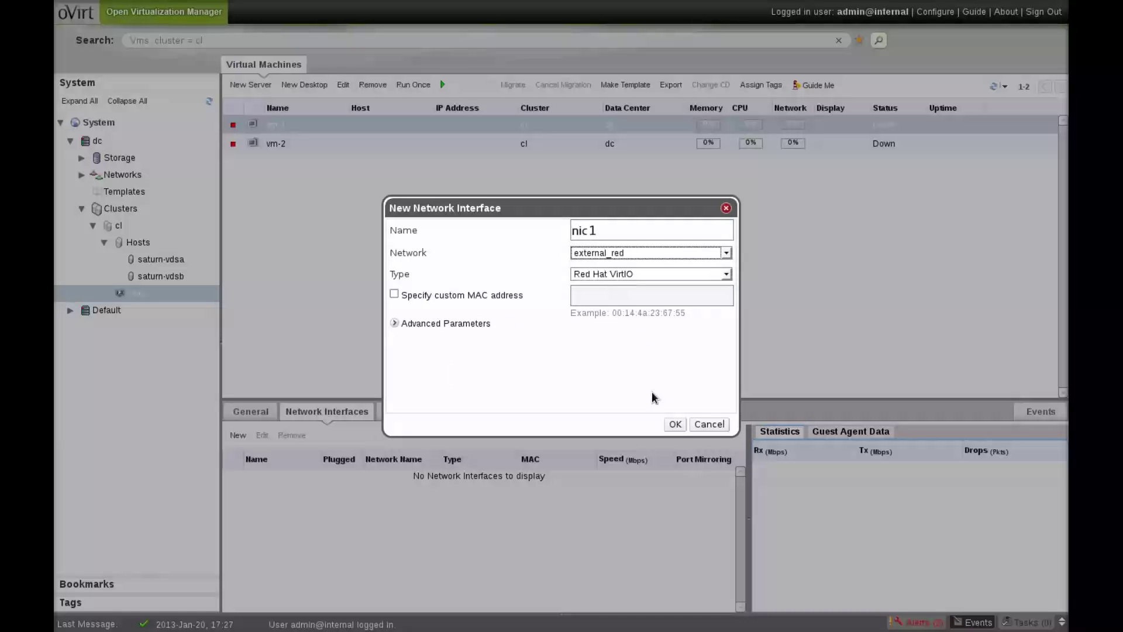
pyautogui.click(675, 425)
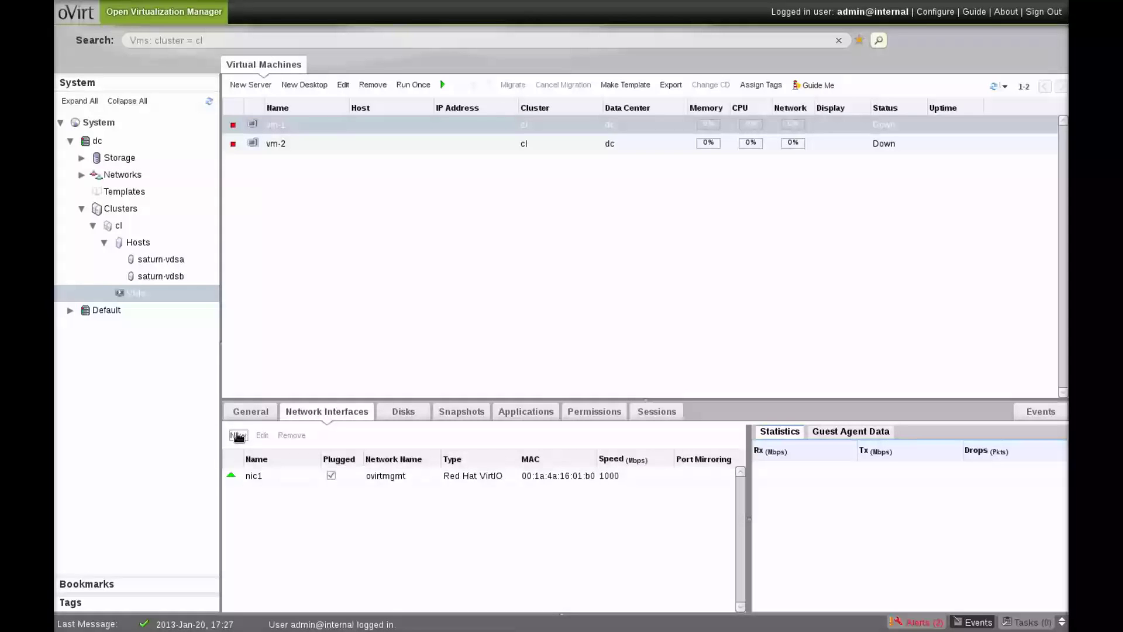
pyautogui.click(239, 436)
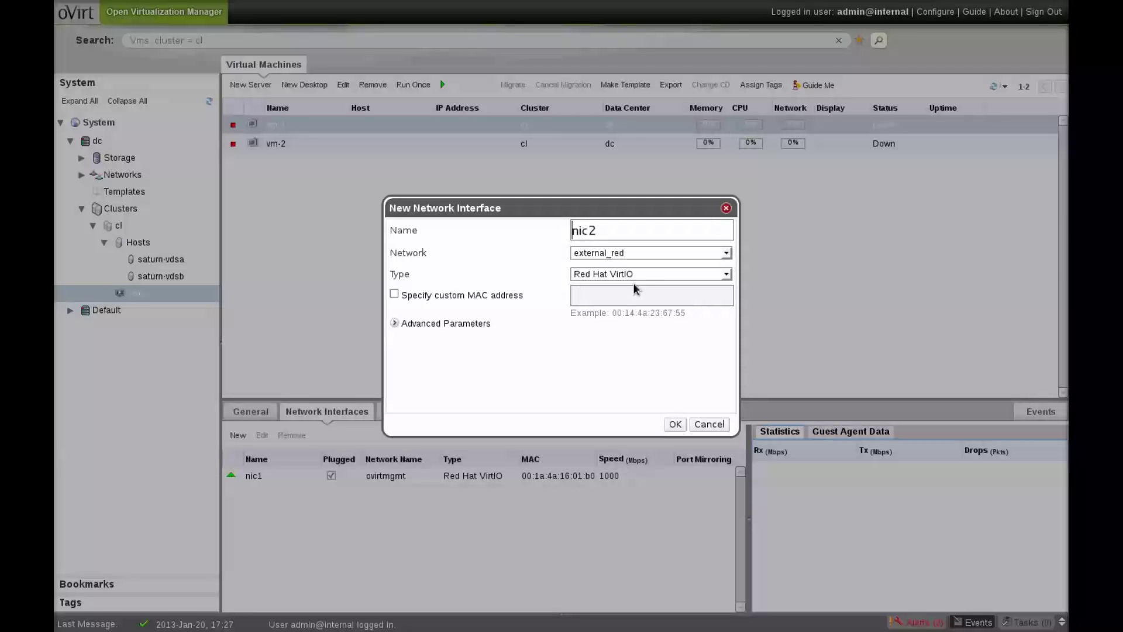
pyautogui.click(675, 424)
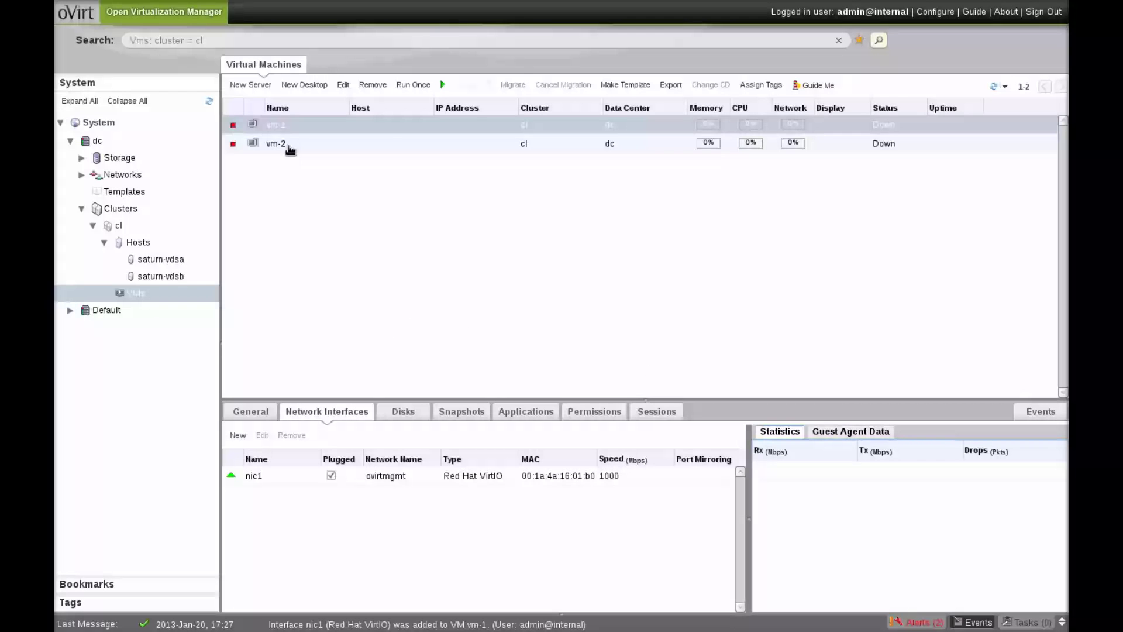
# - Give vm-2 the same interfaces: nic1 on ovirtmgmt and nic2 on external_red
pyautogui.click(289, 150)
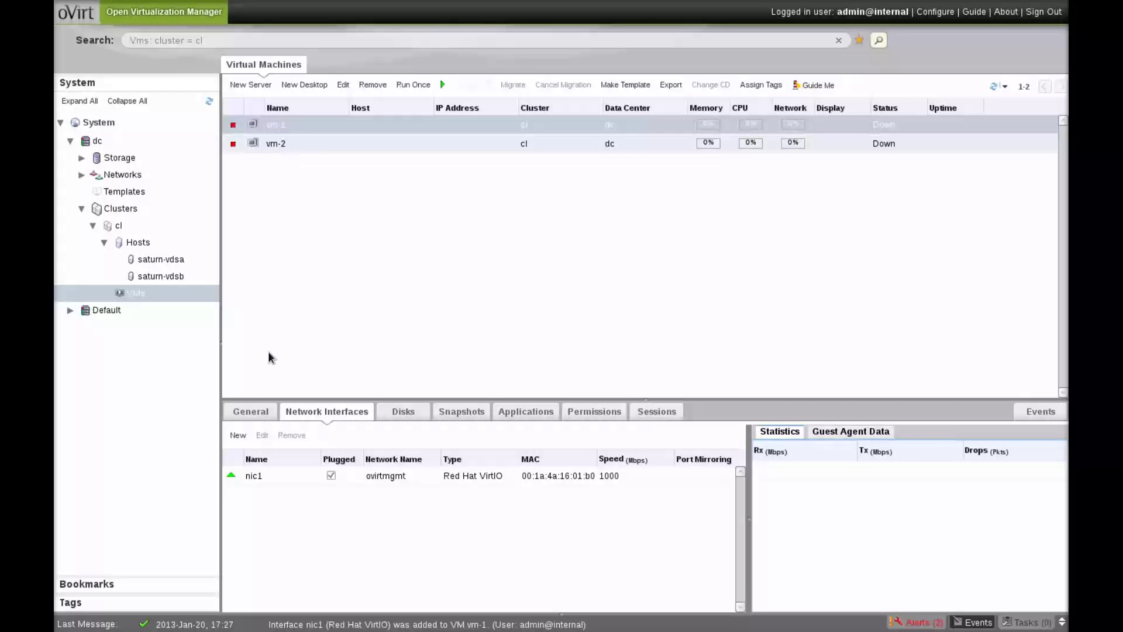
pyautogui.click(239, 437)
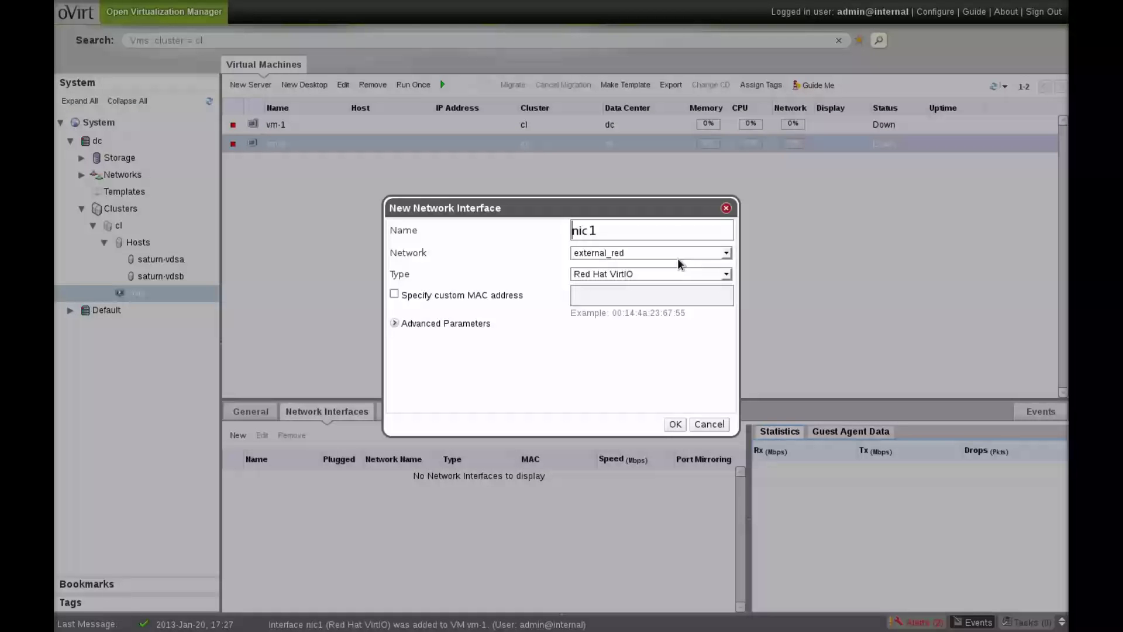
pyautogui.click(662, 258)
pyautogui.click(651, 277)
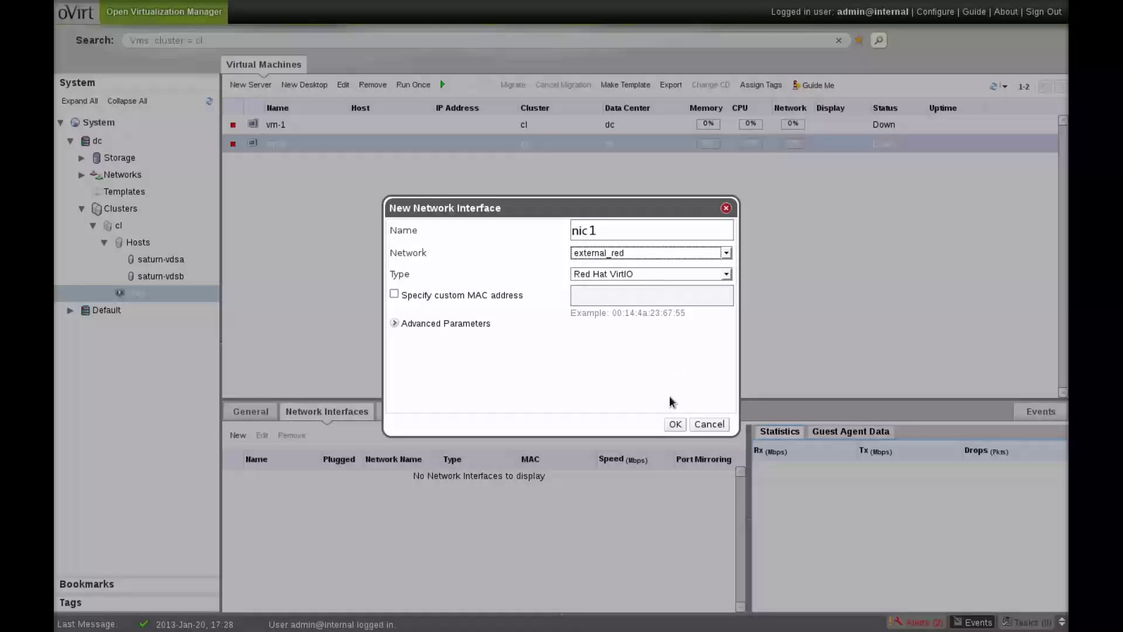
pyautogui.click(673, 426)
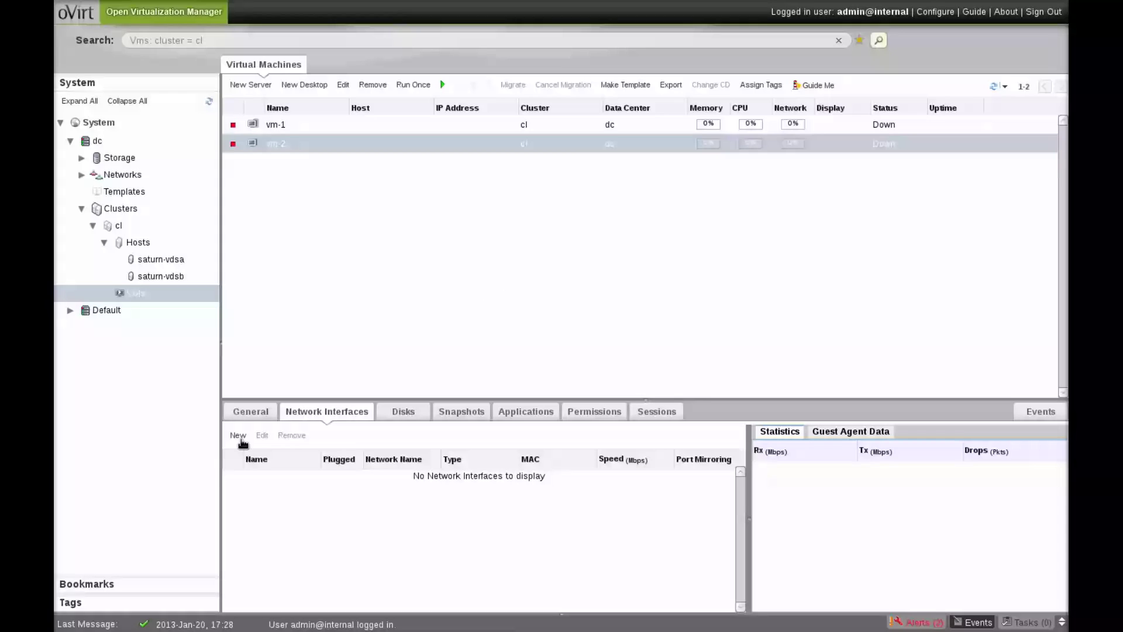
pyautogui.click(238, 436)
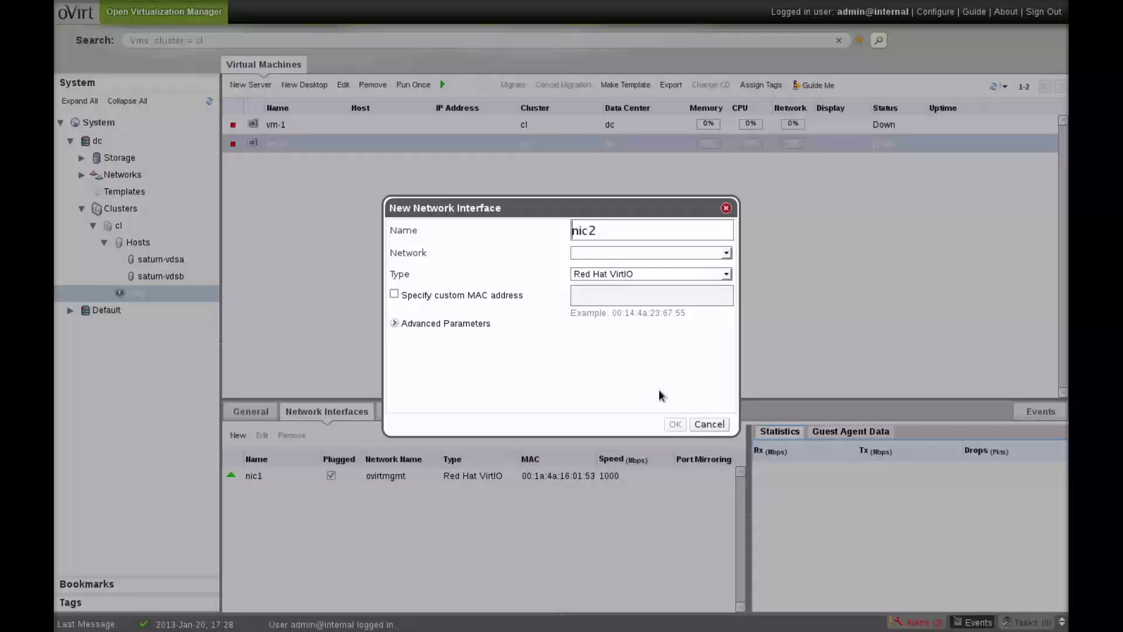
pyautogui.click(674, 424)
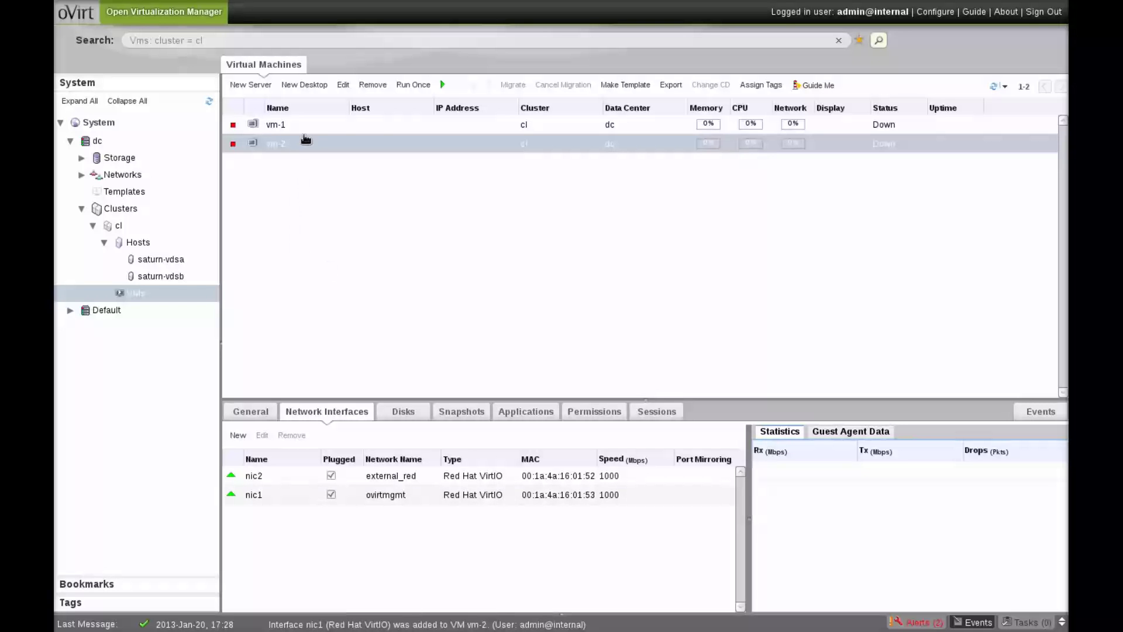
# - Start vm-1 and vm-2 together, then select vm-2 to open its console
pyautogui.keyDown('ctrl'); pyautogui.click(341, 125); pyautogui.keyUp('ctrl')
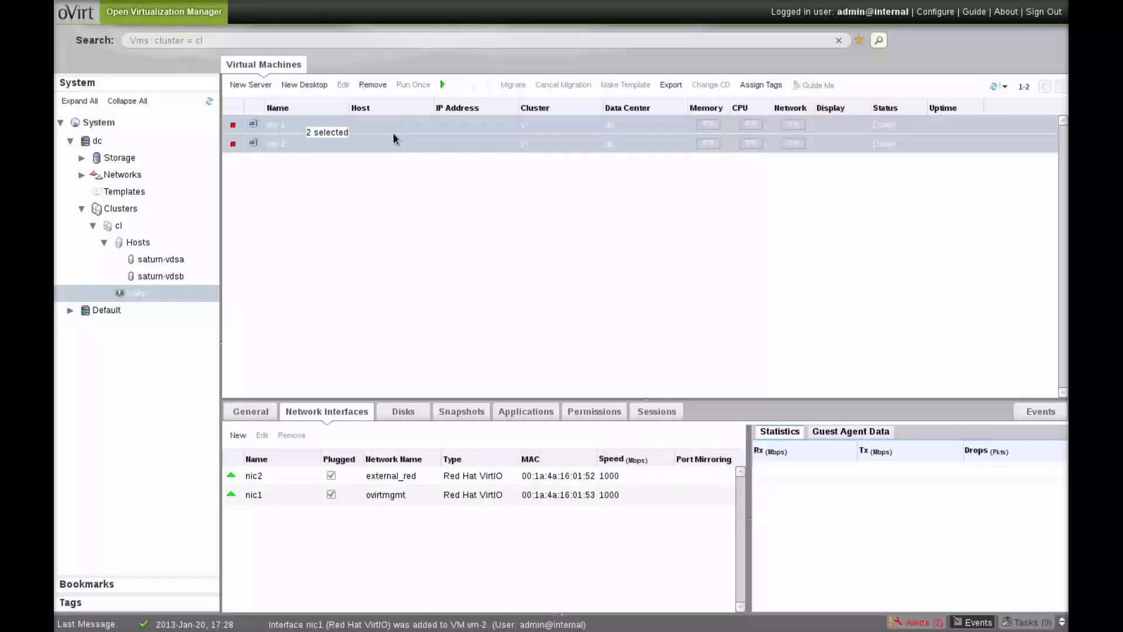
pyautogui.click(443, 84)
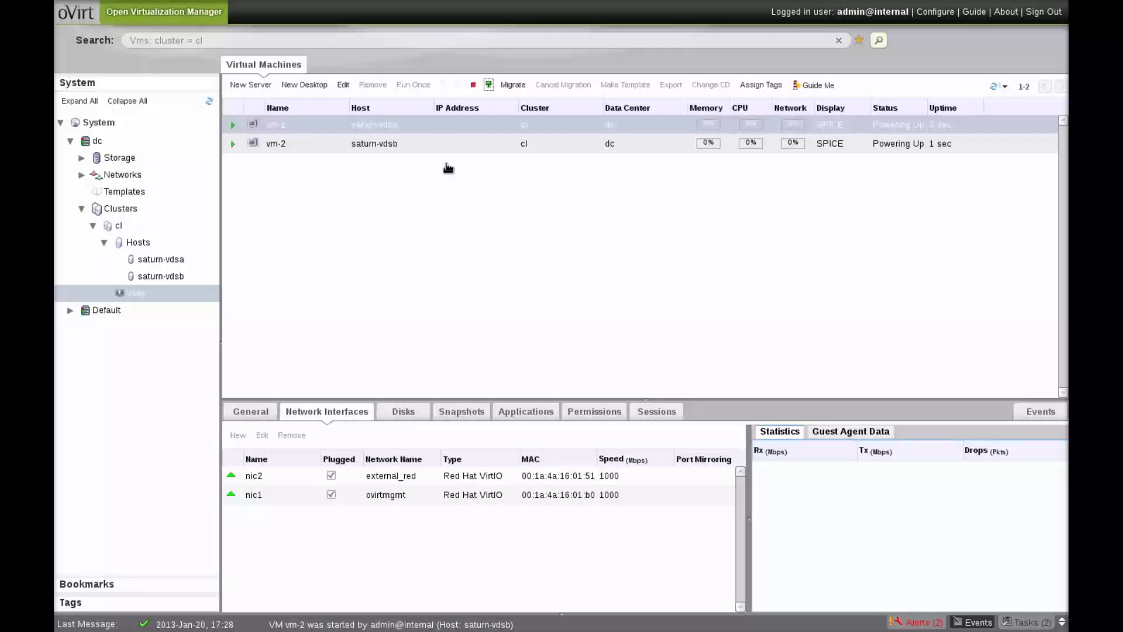
pyautogui.click(386, 147)
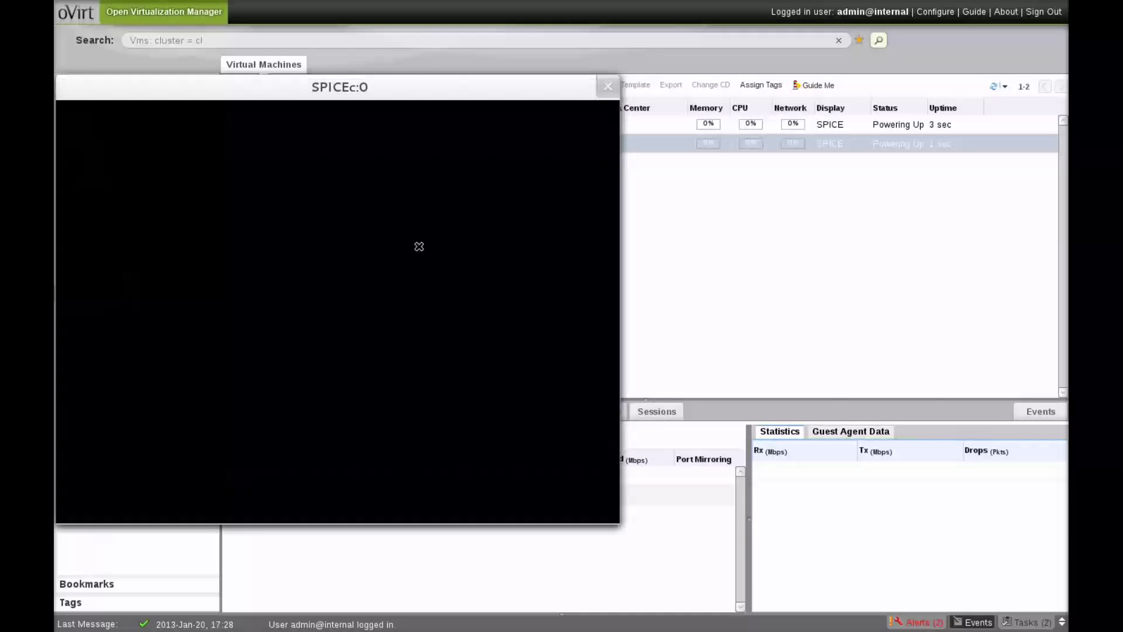
# - Move the console aside and rerun brctl show on saturn-vdsa in the drop-down terminal
pyautogui.moveTo(399, 96); pyautogui.dragTo(733, 157)
pyautogui.press('F12')
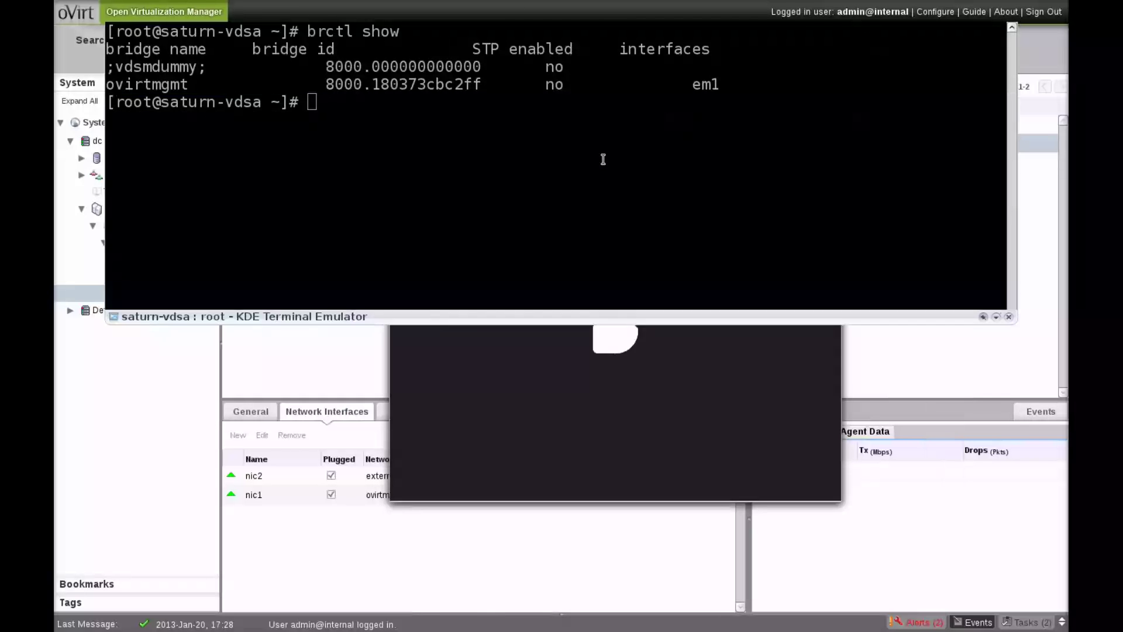
pyautogui.press('Up')
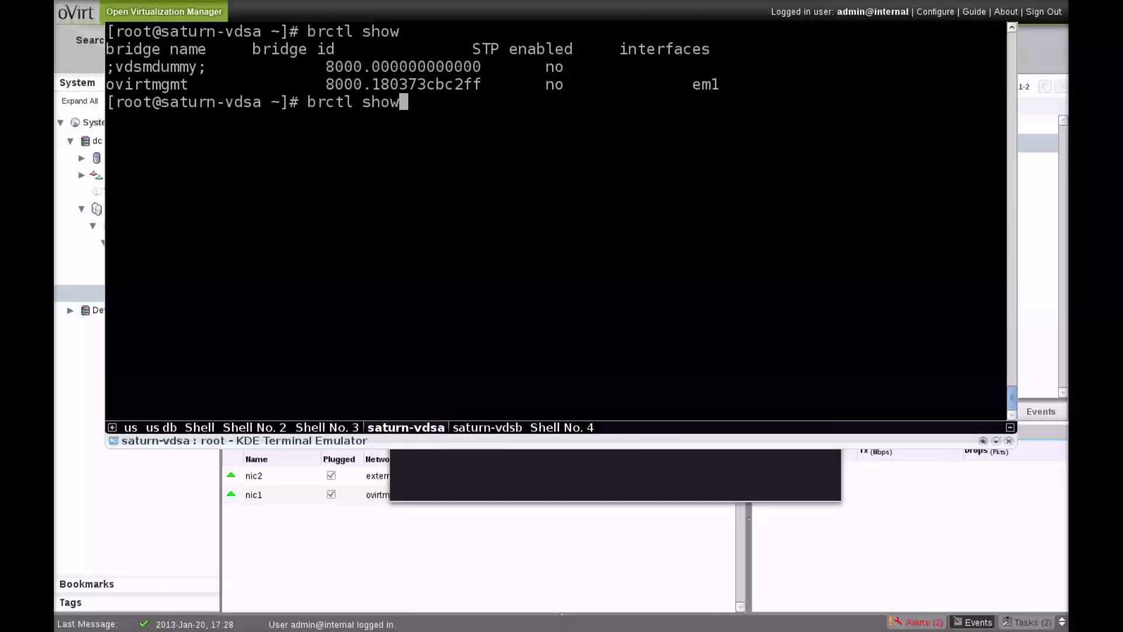
pyautogui.press('Return')
# - Rerun brctl show on saturn-vdsb, highlighting vnet0, brq2319695a-a3 and tap0fa5703f-8e, then hide the terminal
pyautogui.hotkey('shift', 'Right')
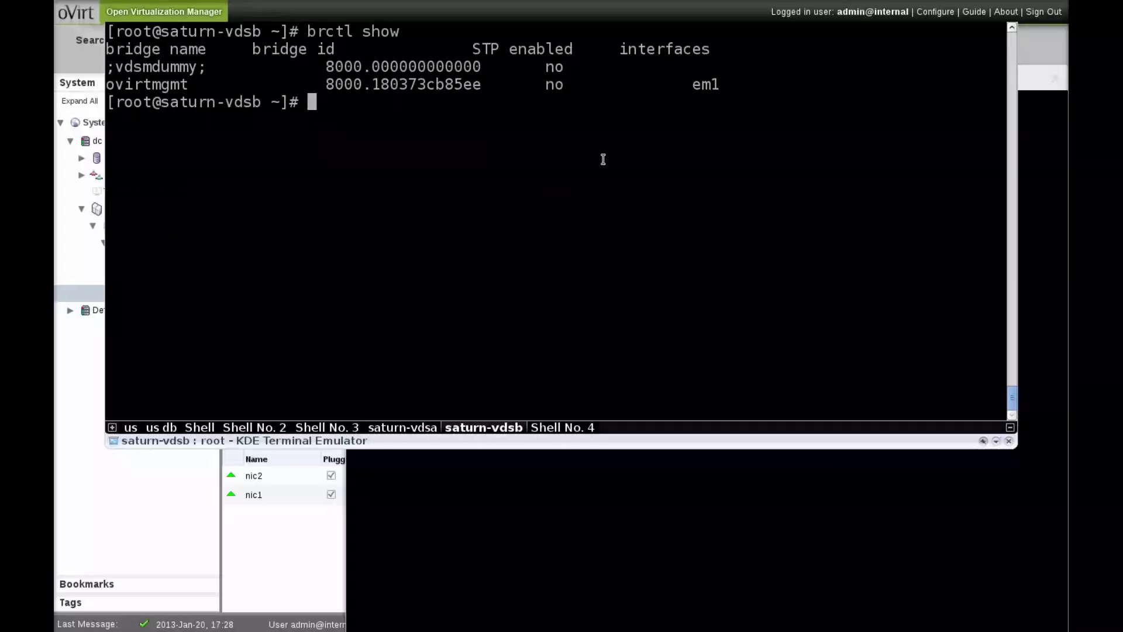
pyautogui.press('Up')
pyautogui.press('Return')
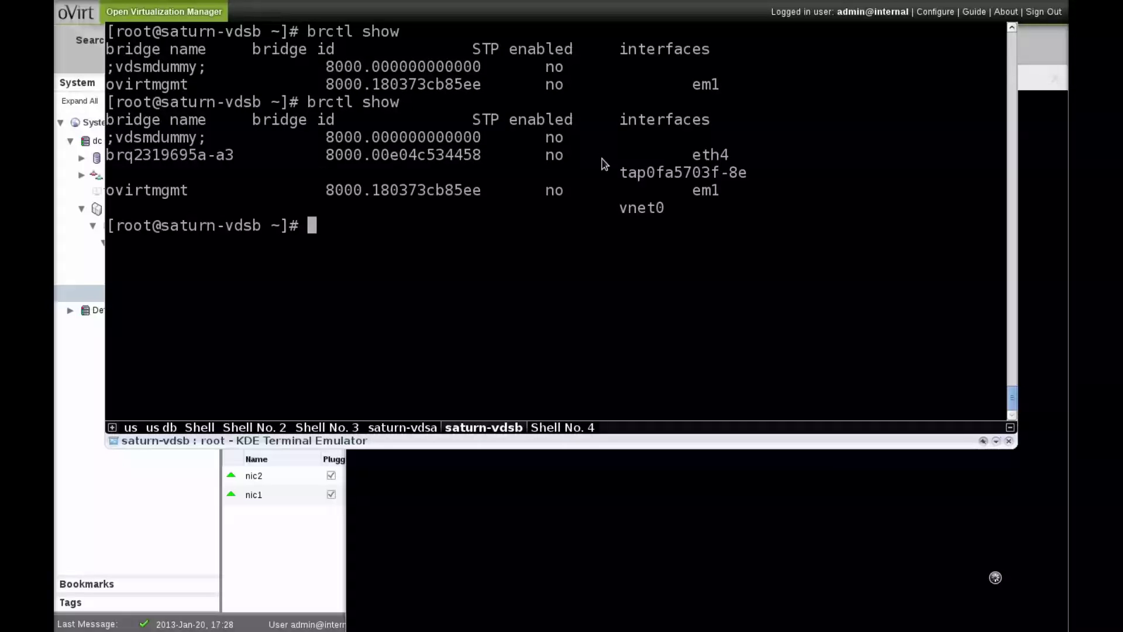
pyautogui.hotkey('shift', 'Left')
pyautogui.hotkey('shift', 'Right')
pyautogui.doubleClick(644, 209)
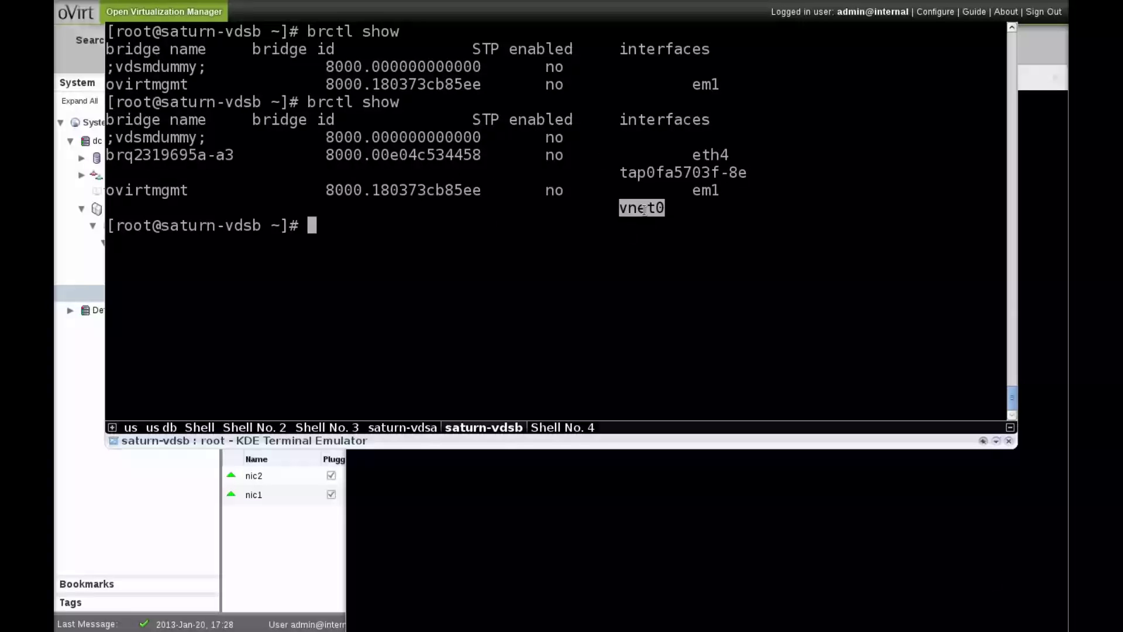
pyautogui.doubleClick(163, 156)
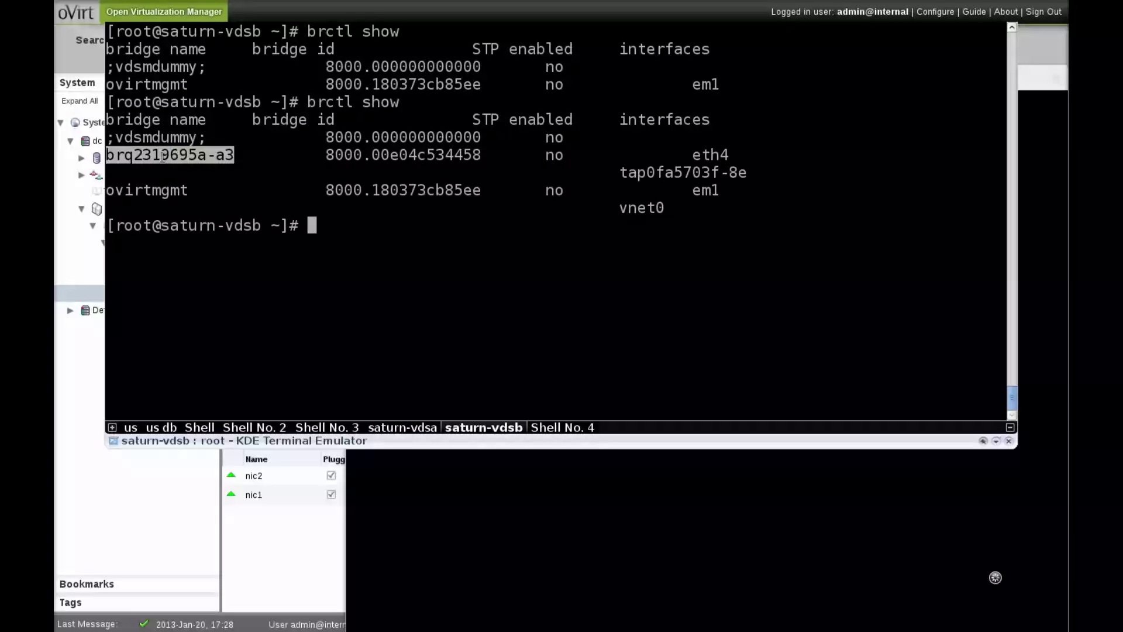
pyautogui.doubleClick(670, 173)
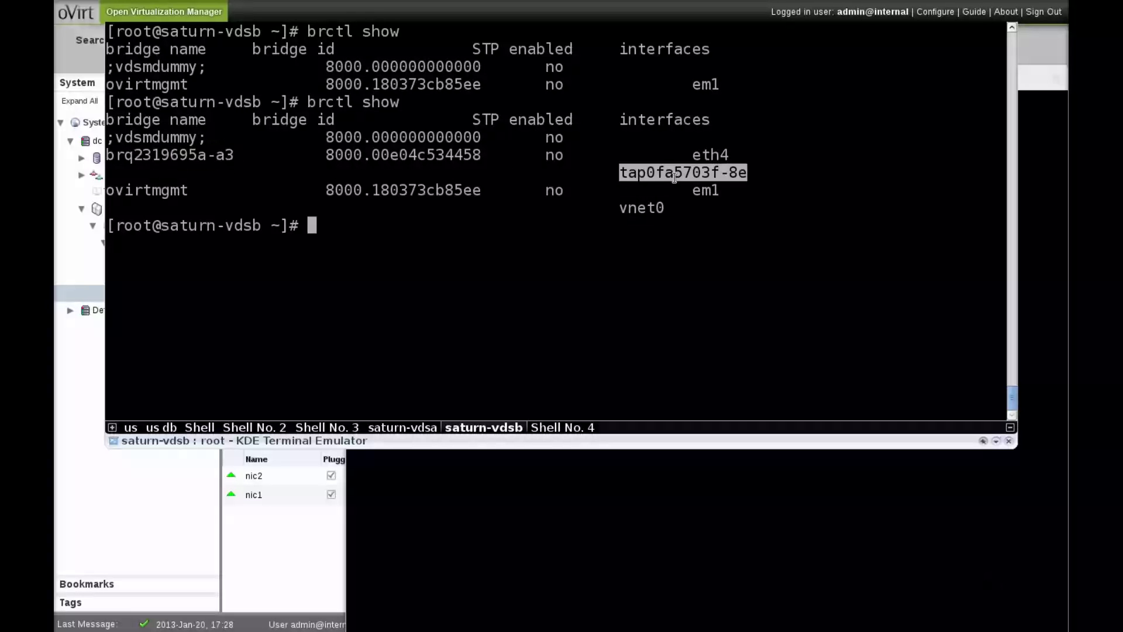
pyautogui.click(689, 173)
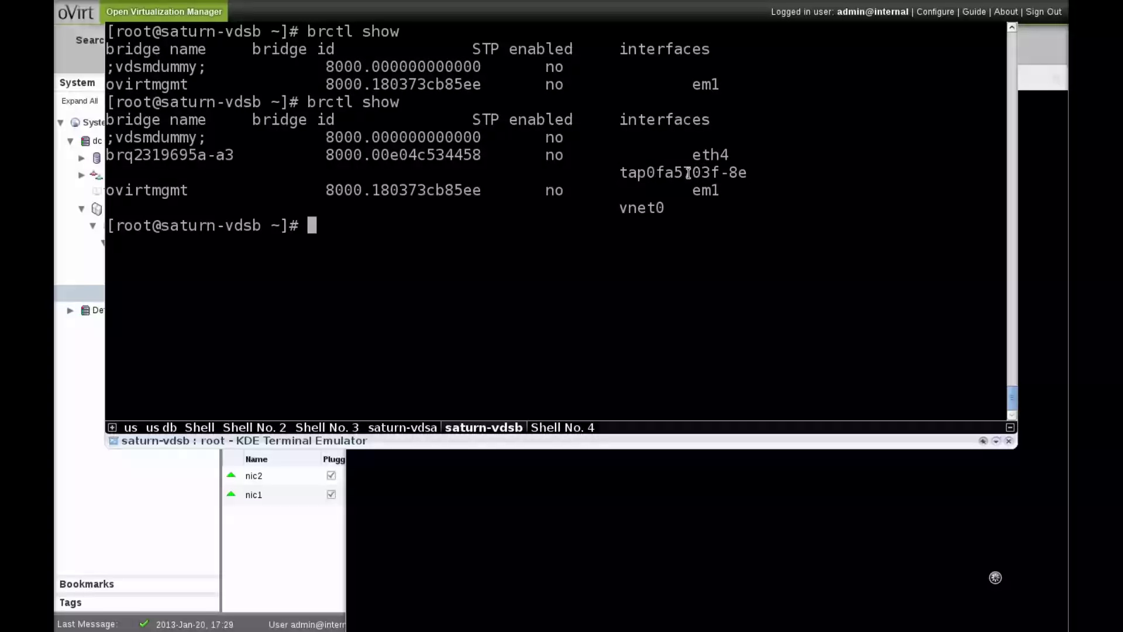
pyautogui.press('F12')
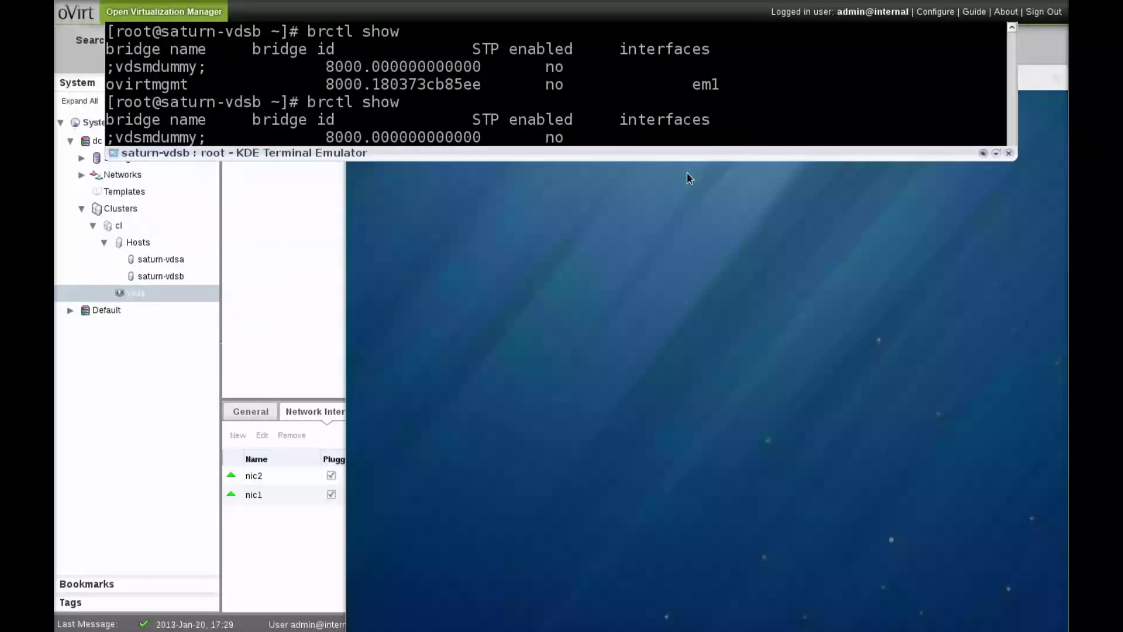
# - Log in to vm-1's console as root with the account password
pyautogui.moveTo(687, 82); pyautogui.dragTo(584, 57)
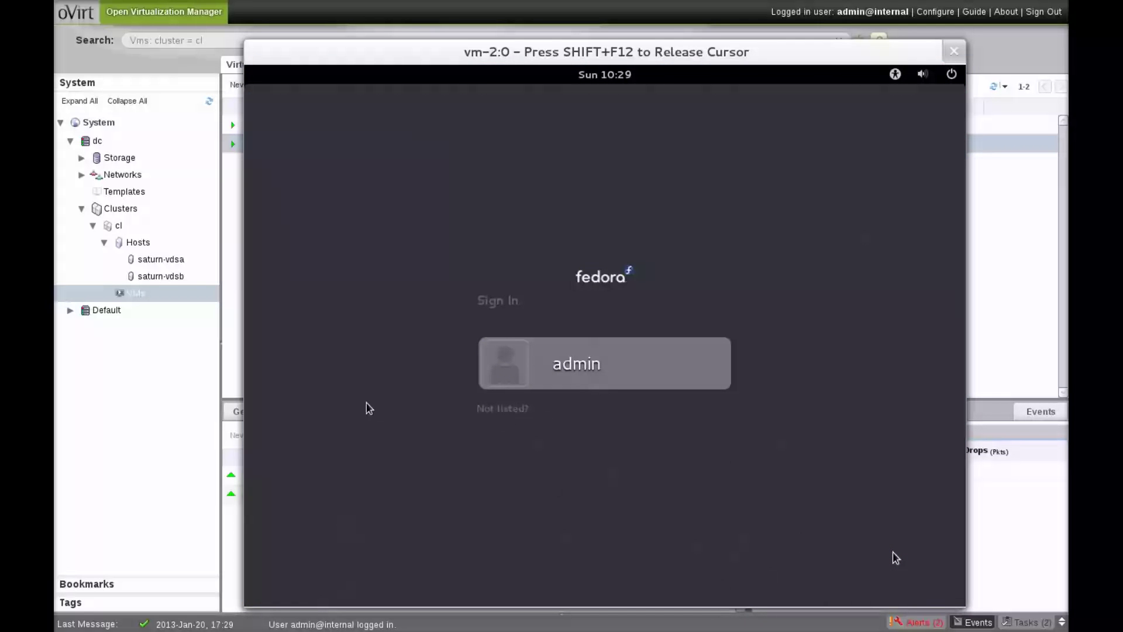
pyautogui.hotkey('alt', 'Tab')
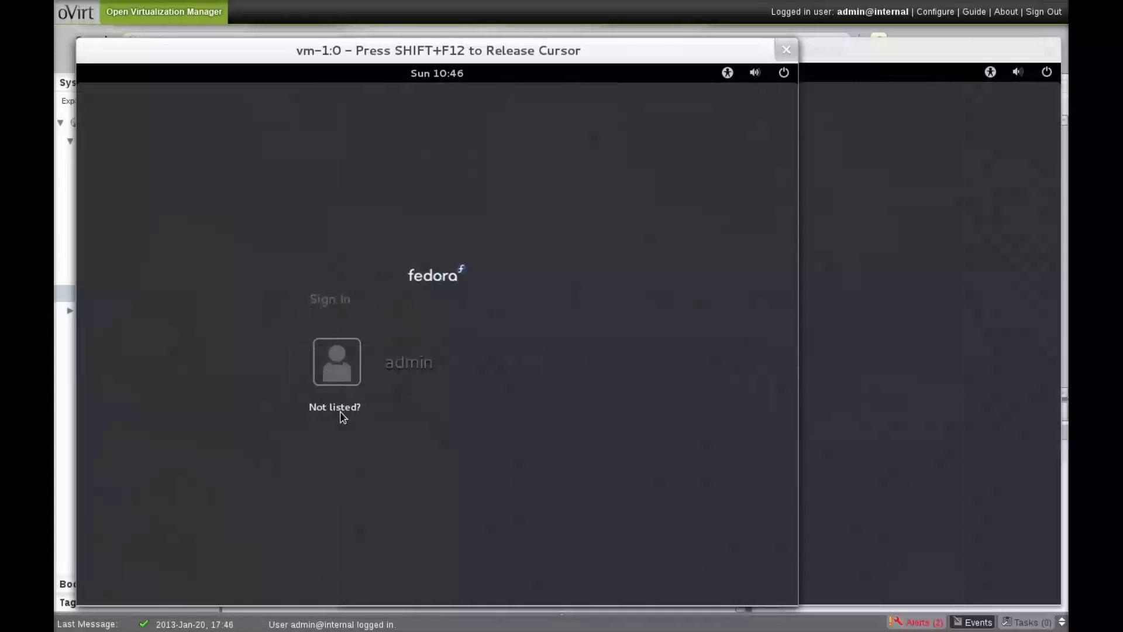
pyautogui.click(341, 413)
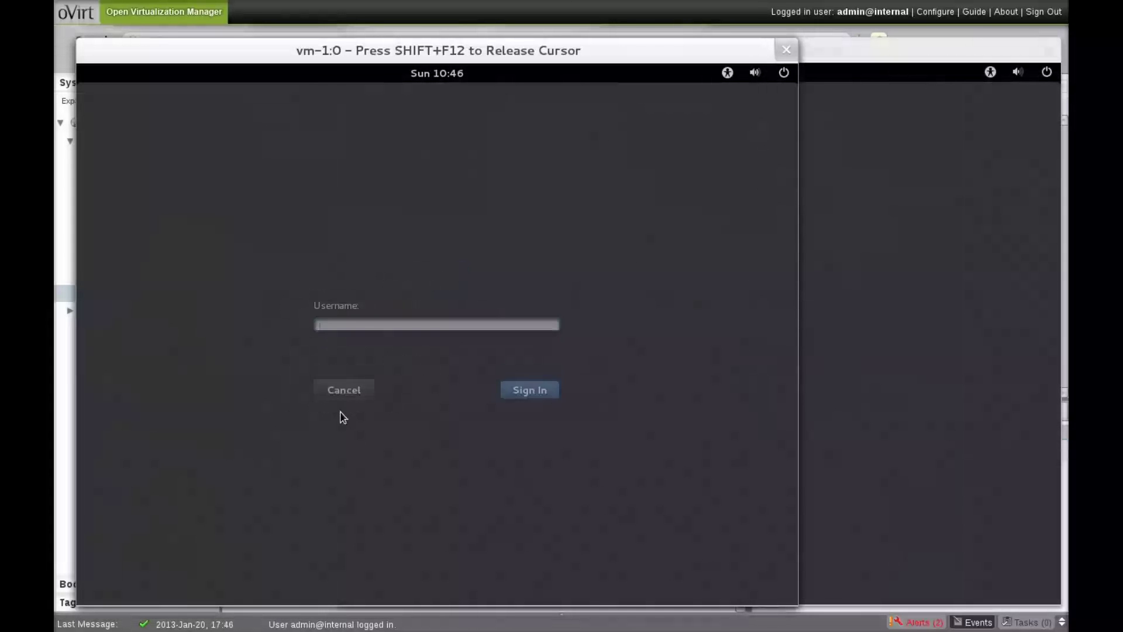
pyautogui.write('root')
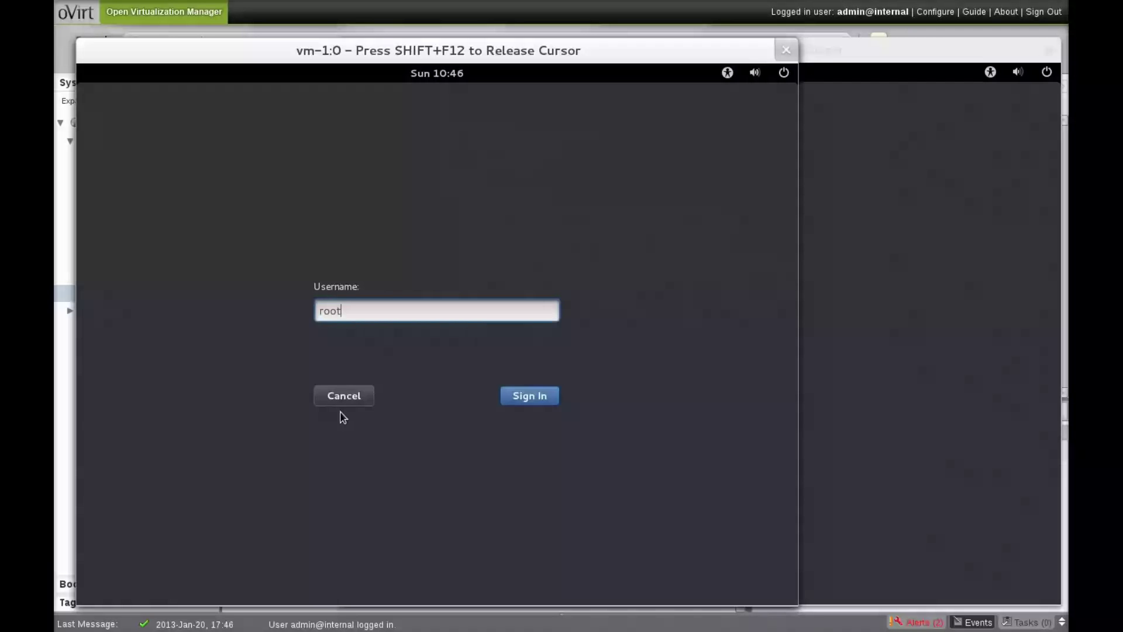
pyautogui.press('Return')
pyautogui.write('red')
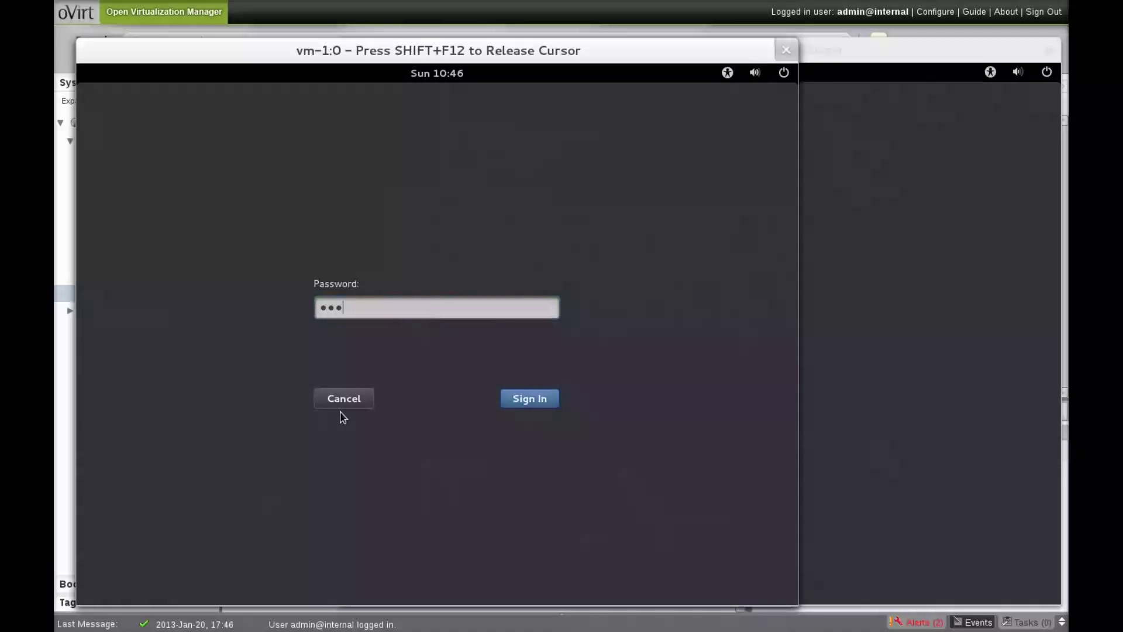
pyautogui.write('hat')
pyautogui.press('Return')
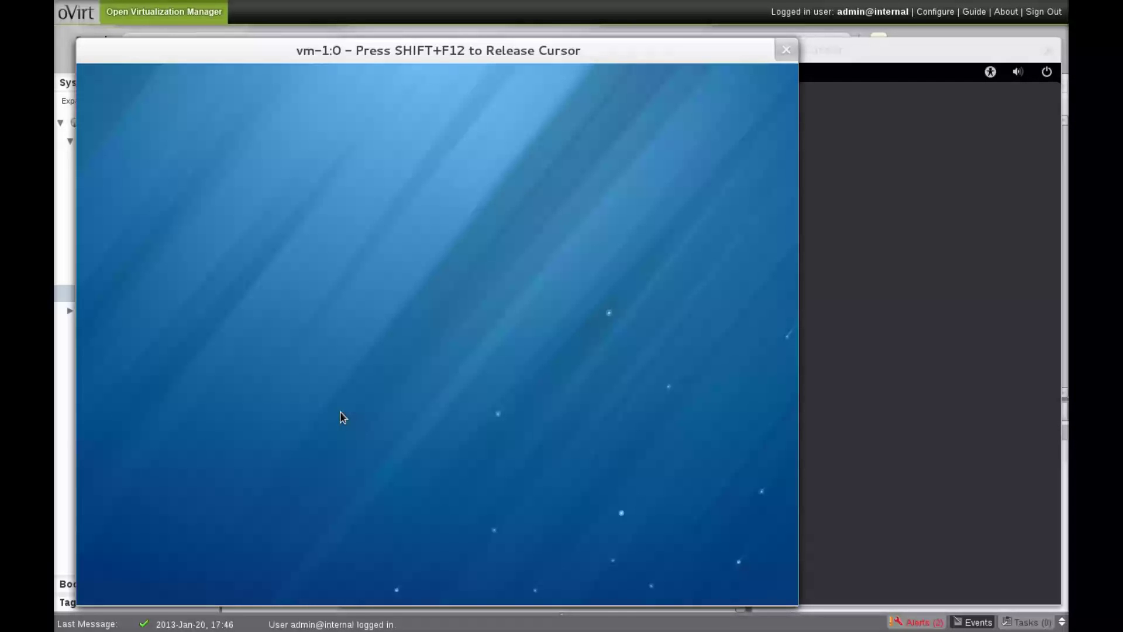
# - Log in to vm-2's console as root, then return to vm-1's console
pyautogui.click(923, 321)
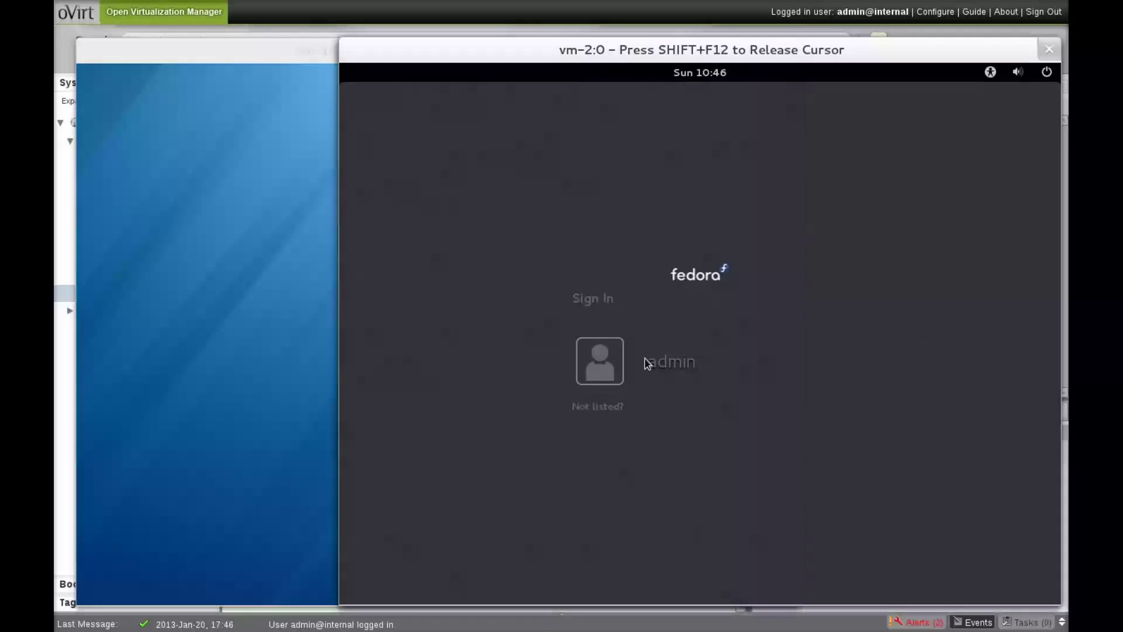
pyautogui.click(590, 409)
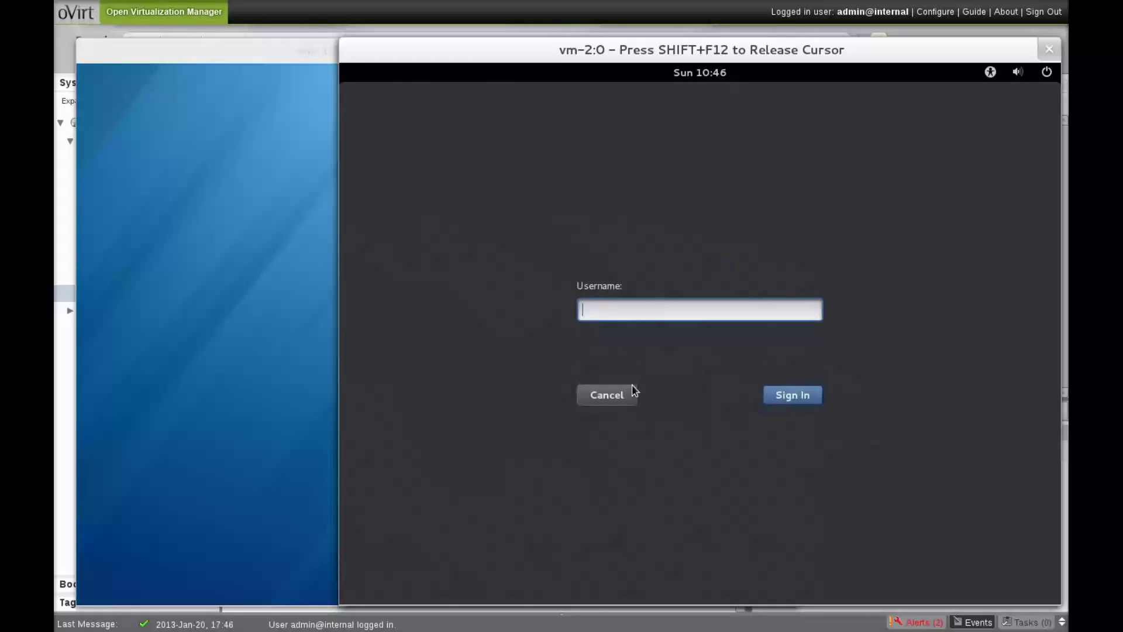
pyautogui.press('Return')
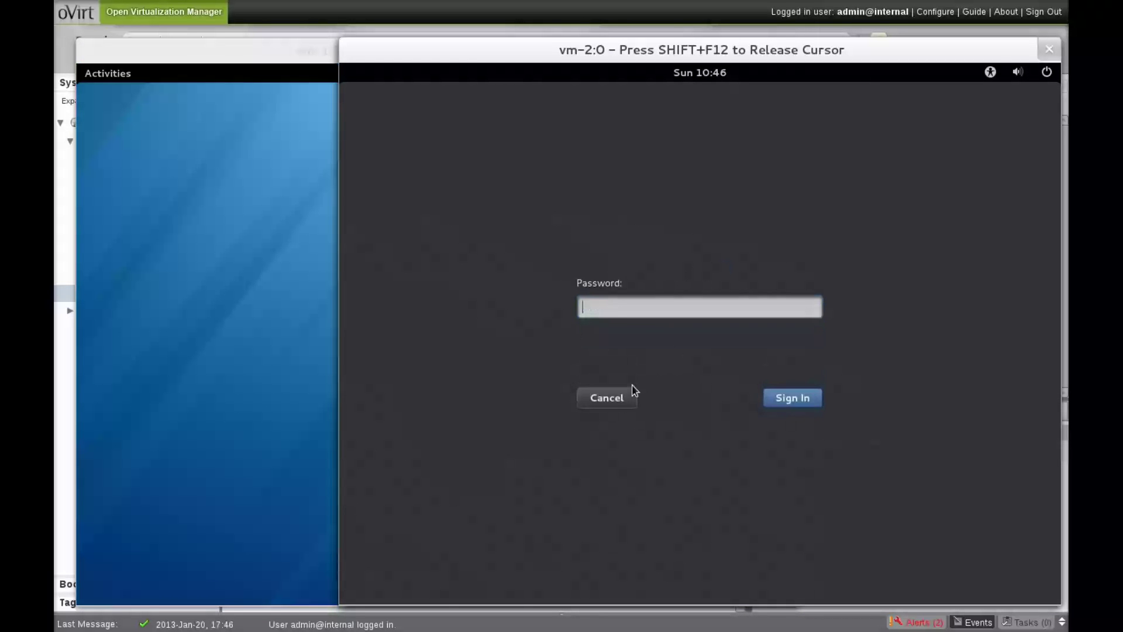
pyautogui.press('Return')
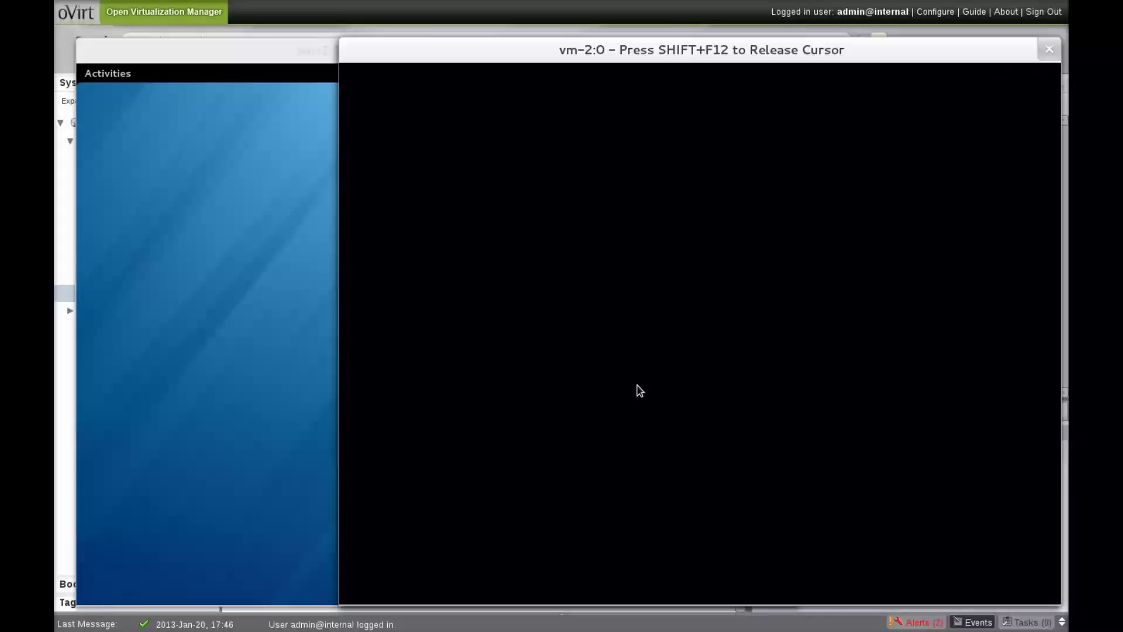
pyautogui.click(265, 168)
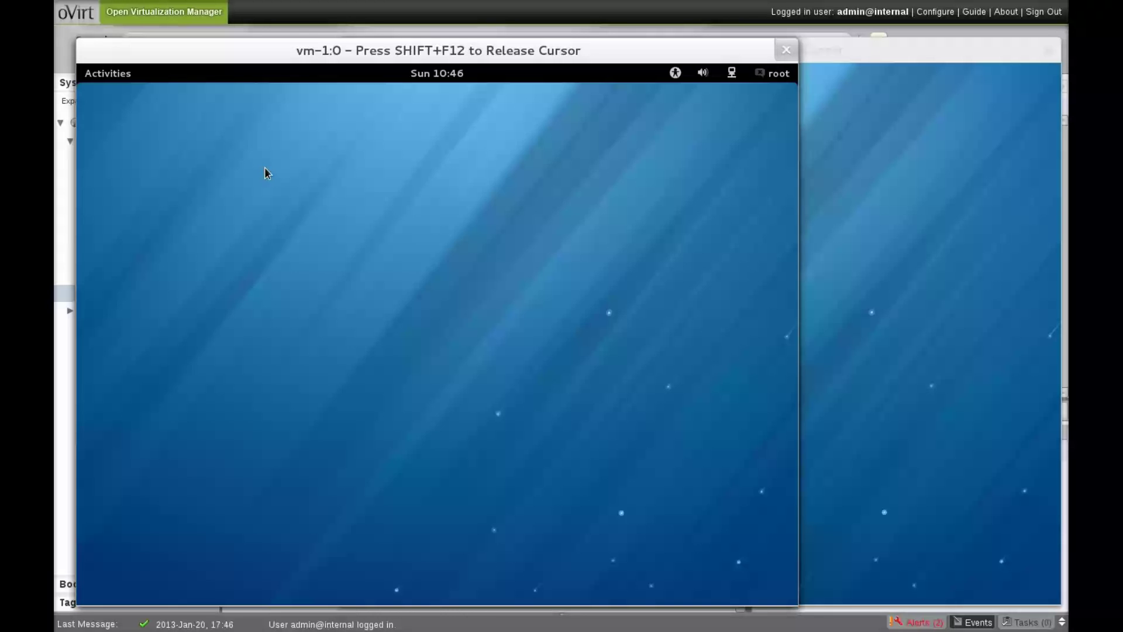
# - Launch Terminal on vm-1 and run ip a
pyautogui.press('super')
pyautogui.write('term')
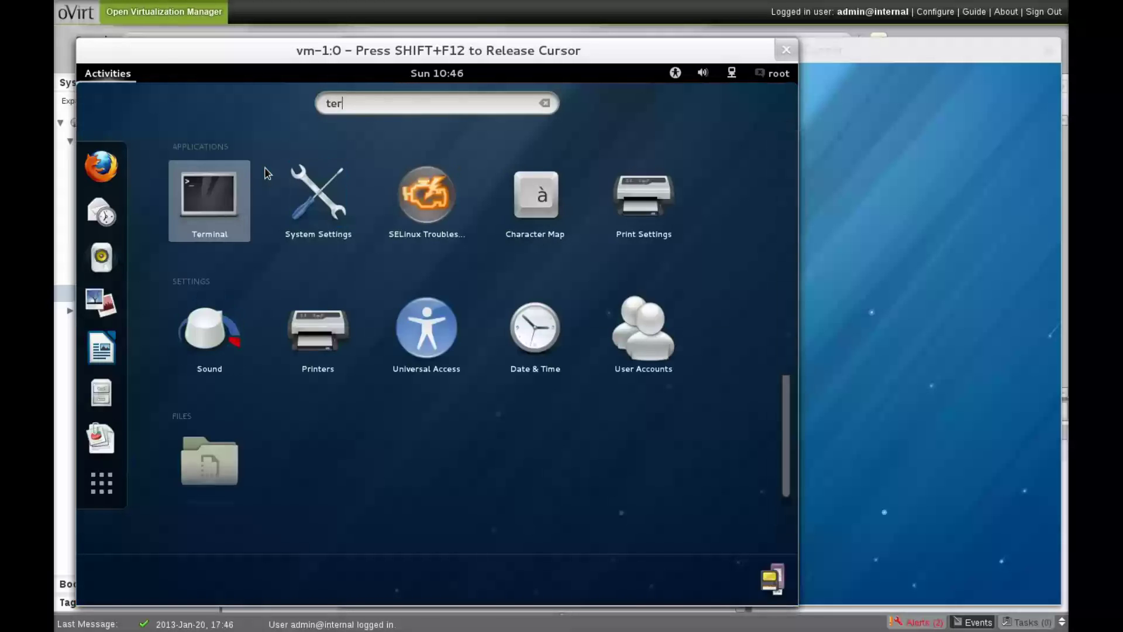
pyautogui.press('Return')
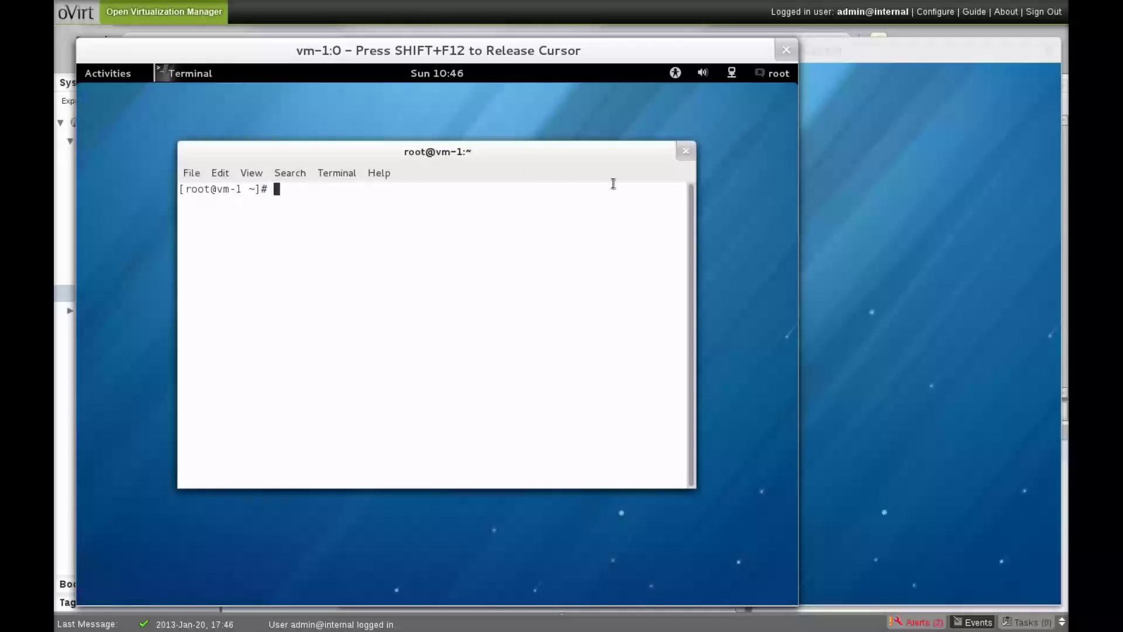
pyautogui.write('ip a')
pyautogui.press('Return')
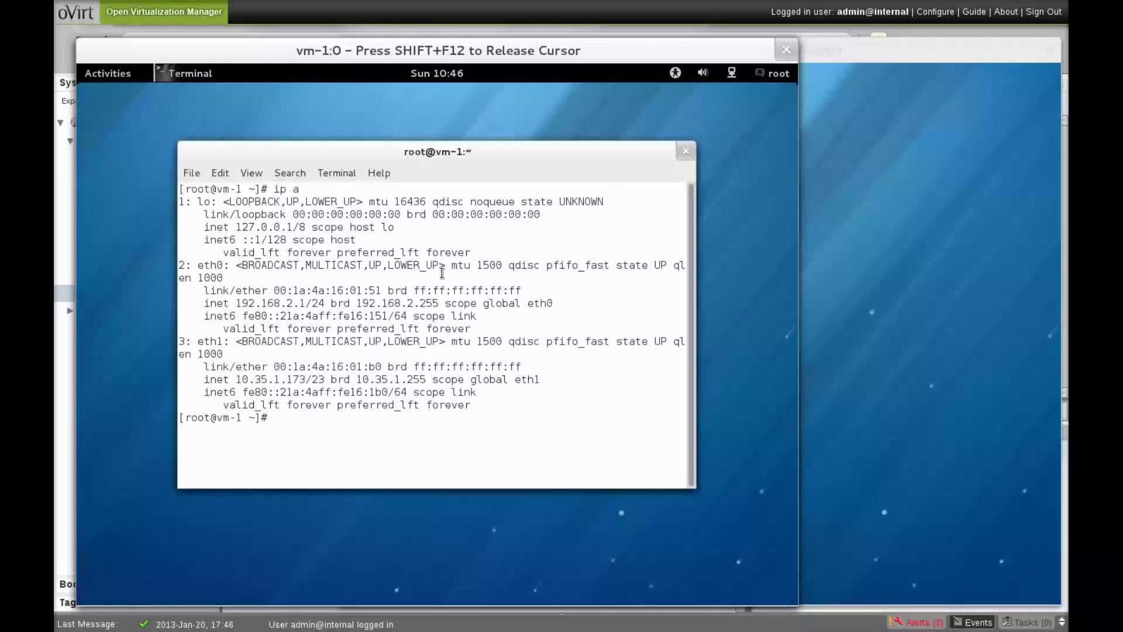
# - Highlight eth0 192.168.2.1/24 and eth1 10.35.1.173/23, then bring vm-2's console forward
pyautogui.doubleClick(304, 303)
pyautogui.click(282, 381)
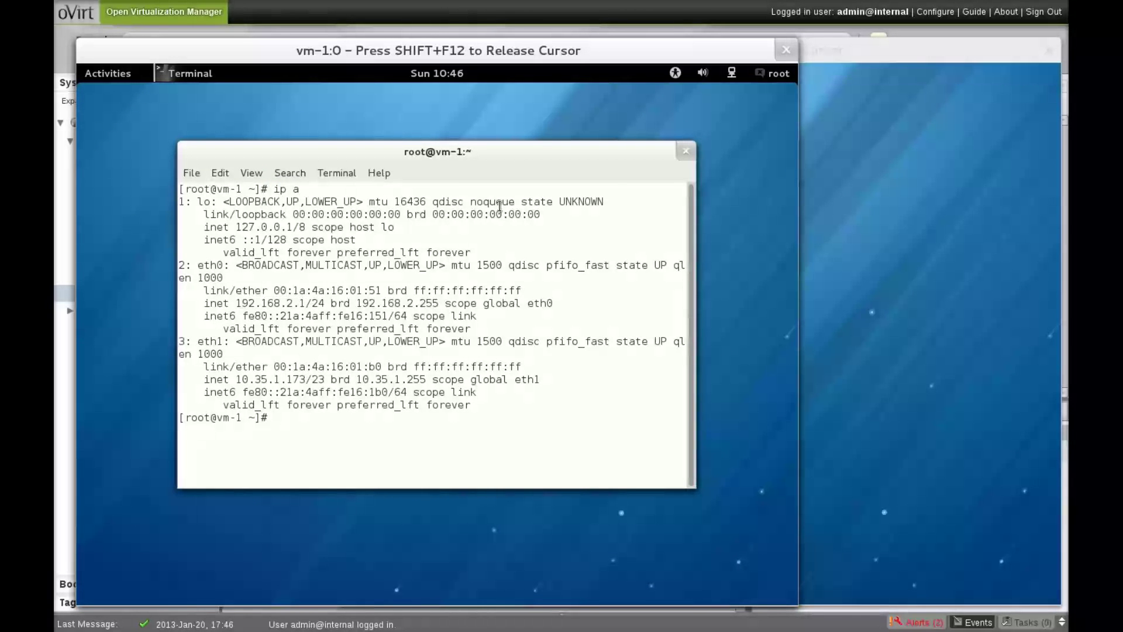
pyautogui.doubleClick(281, 379)
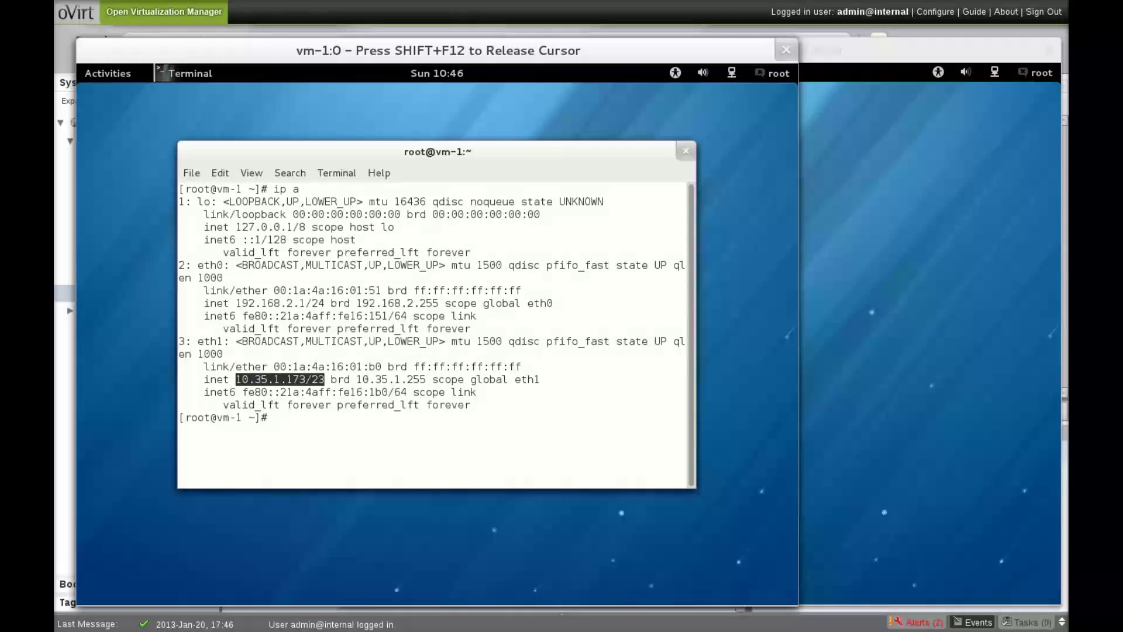
pyautogui.click(967, 326)
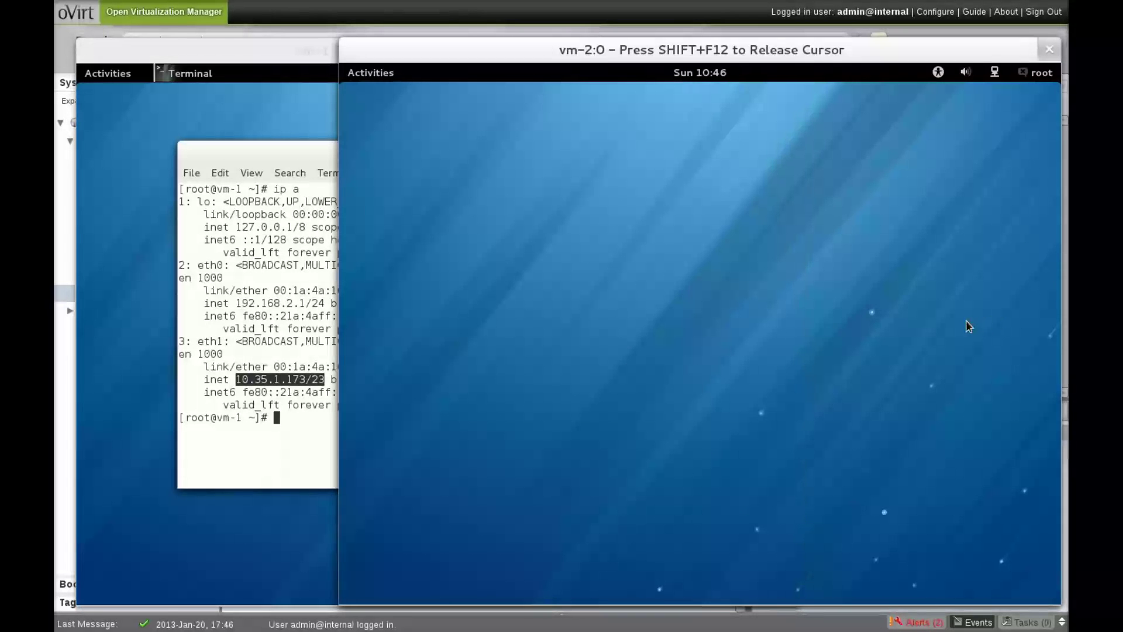
# - Run ip a in a vm-2 Terminal (eth0 192.168.2.2/24, eth1 10.35.0.248/23) beside vm-1's console
pyautogui.press('super')
pyautogui.write('ter')
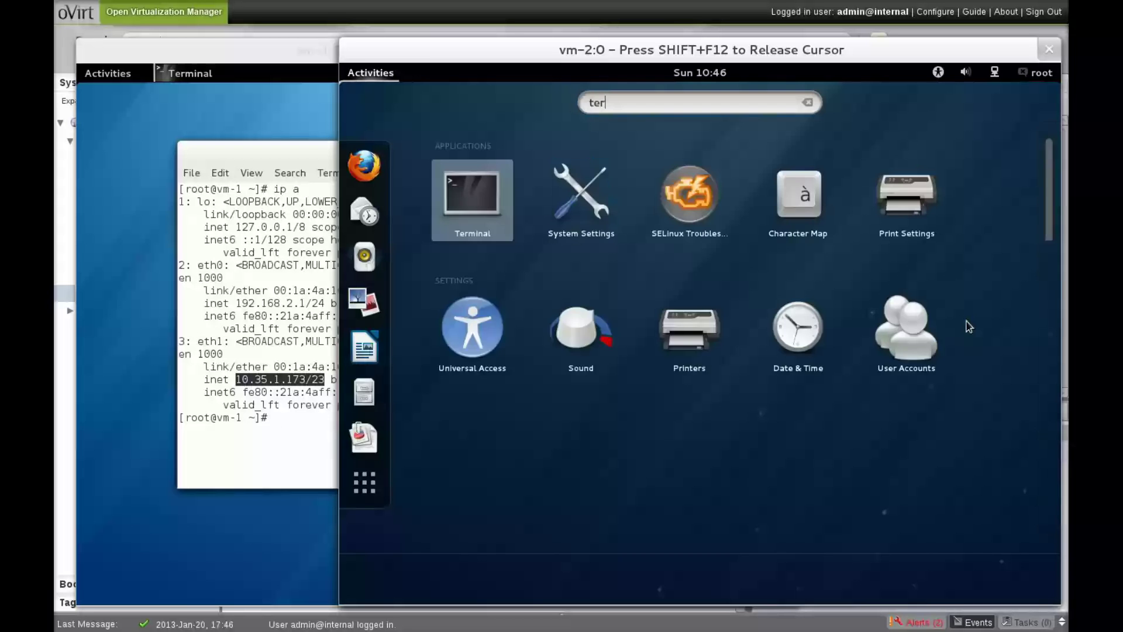
pyautogui.press('Return')
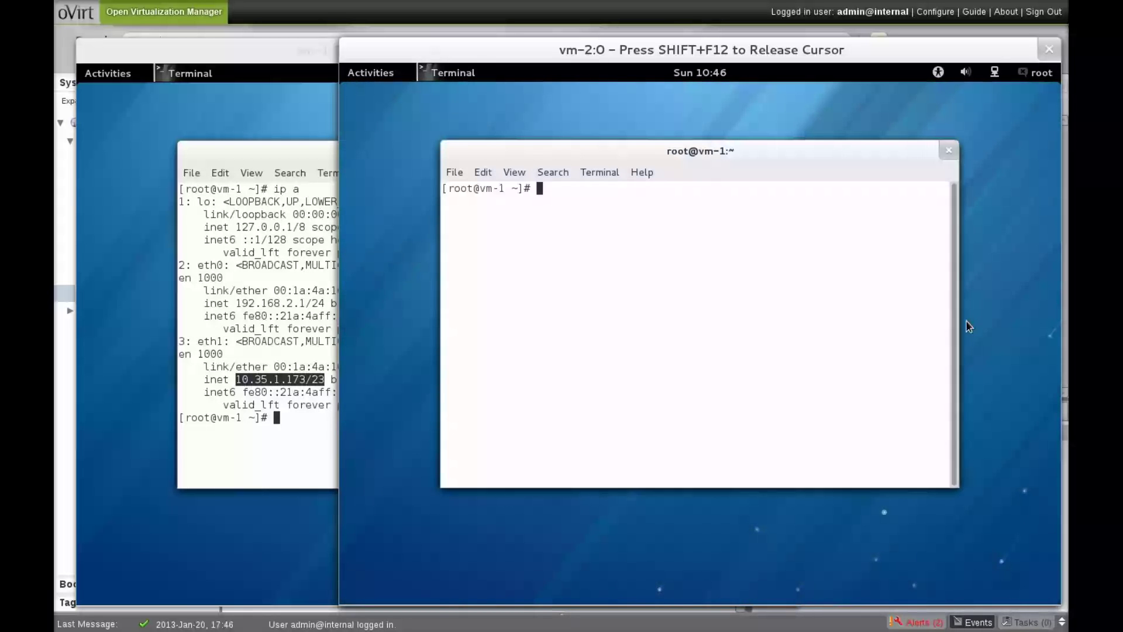
pyautogui.write('ip a')
pyautogui.press('Return')
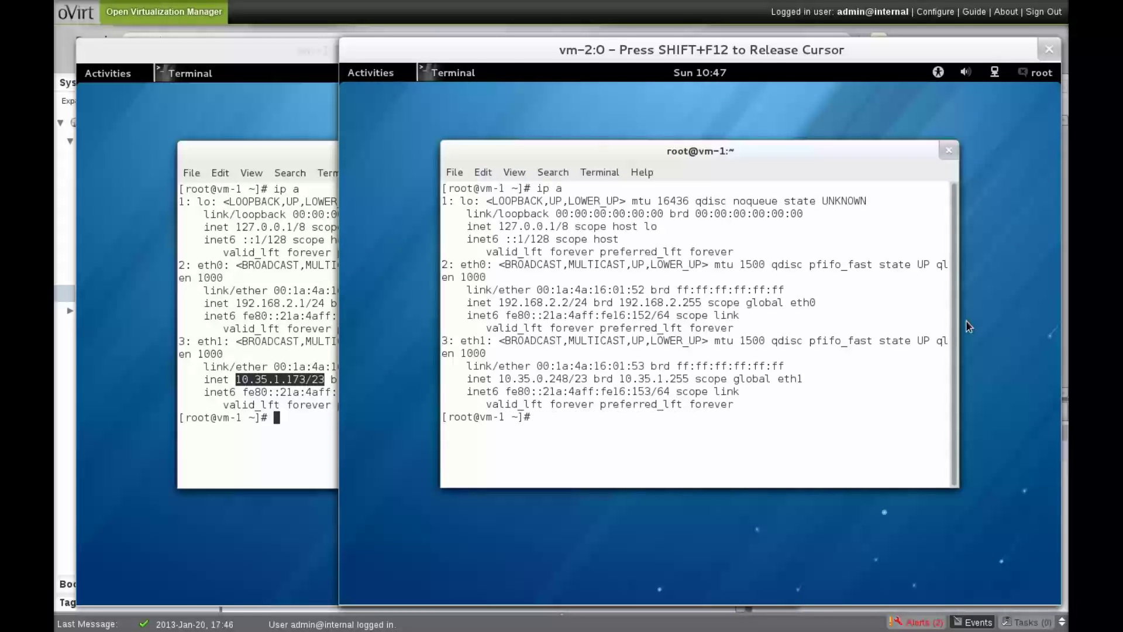
pyautogui.moveTo(556, 47); pyautogui.dragTo(768, 59)
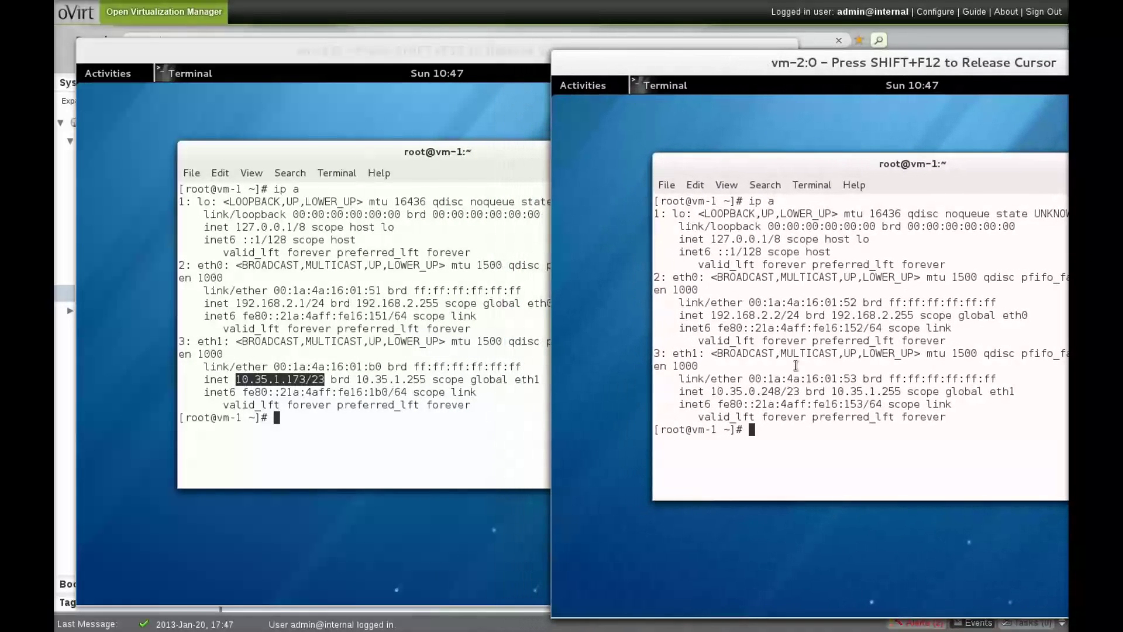
# - Ping vm-1 at 10.35.1.173 from vm-2 and stop after two replies
pyautogui.write('ping 10.35.1.173')
pyautogui.press('Return')
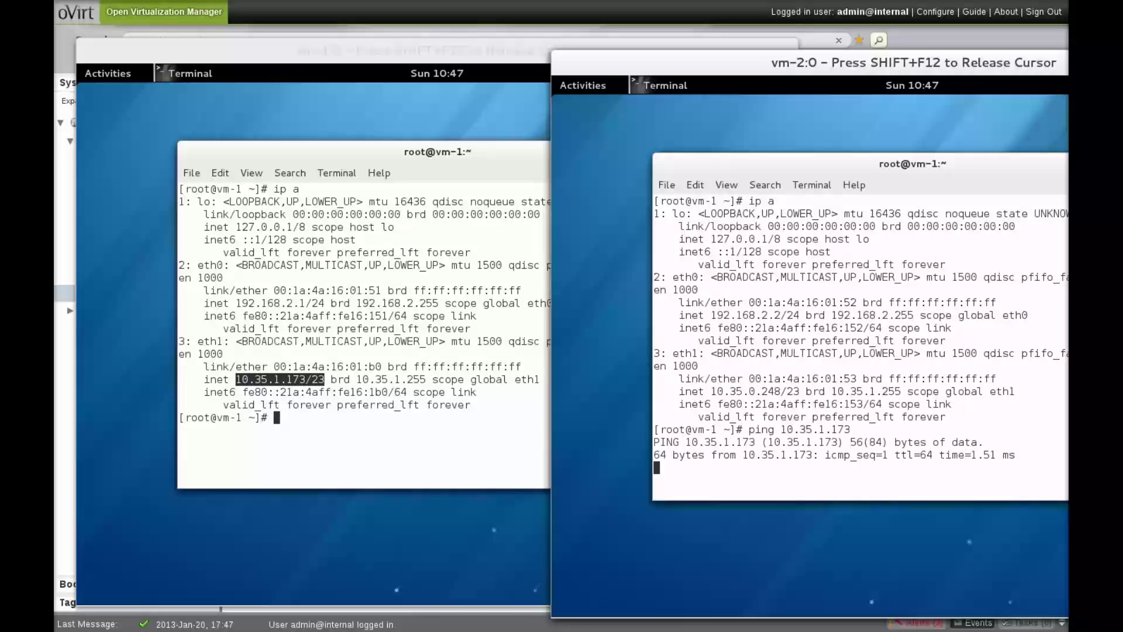
pyautogui.hotkey('ctrl', 'c')
# - Ping vm-1 at 192.168.2.1 with 0% loss, then bring vm-1's console forward
pyautogui.press('Up')
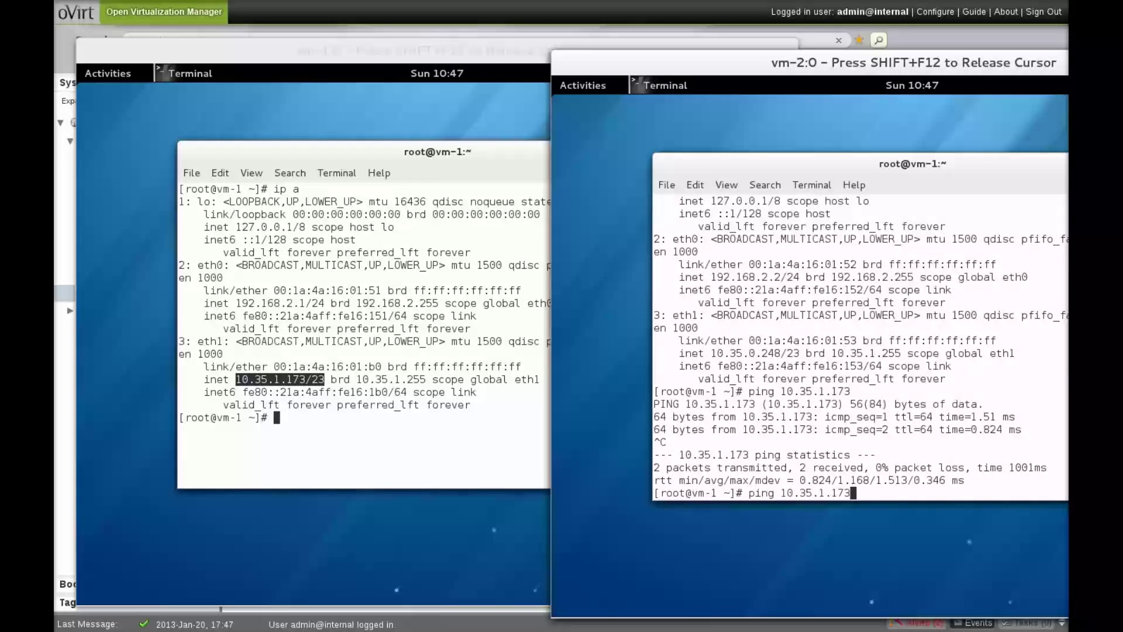
pyautogui.press('BackSpace')
pyautogui.press('BackSpace')
pyautogui.press('BackSpace')
pyautogui.press('BackSpace')
pyautogui.press('BackSpace')
pyautogui.press('BackSpace')
pyautogui.press('BackSpace')
pyautogui.press('BackSpace')
pyautogui.press('BackSpace')
pyautogui.press('BackSpace')
pyautogui.press('BackSpace')
pyautogui.write('192.168.2.1')
pyautogui.press('Return')
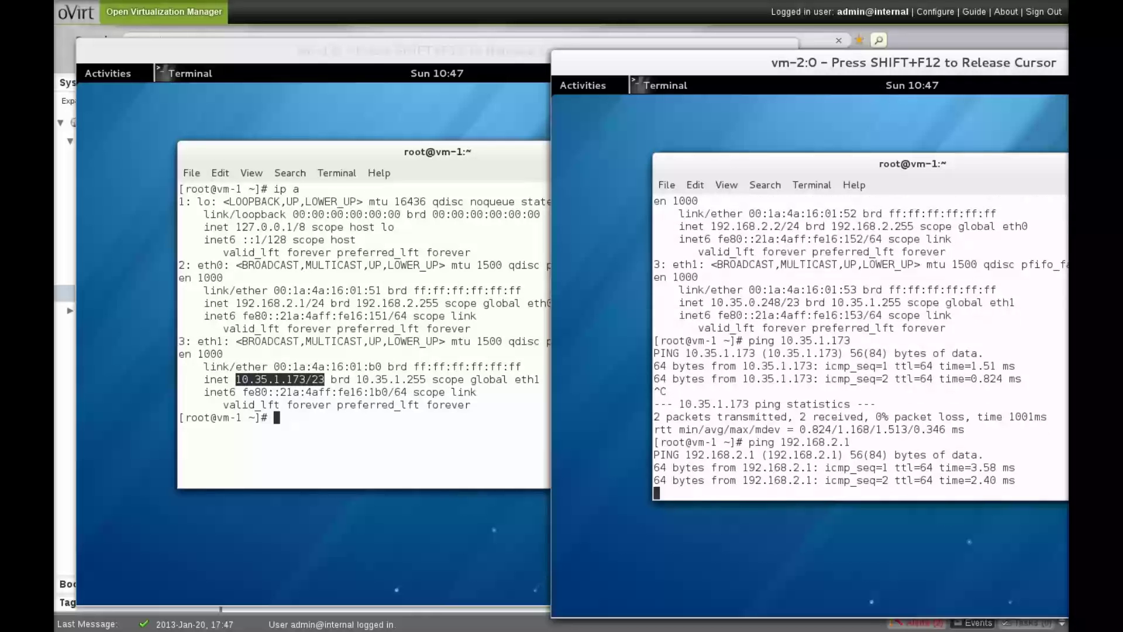
pyautogui.hotkey('ctrl', 'c')
pyautogui.click(367, 420)
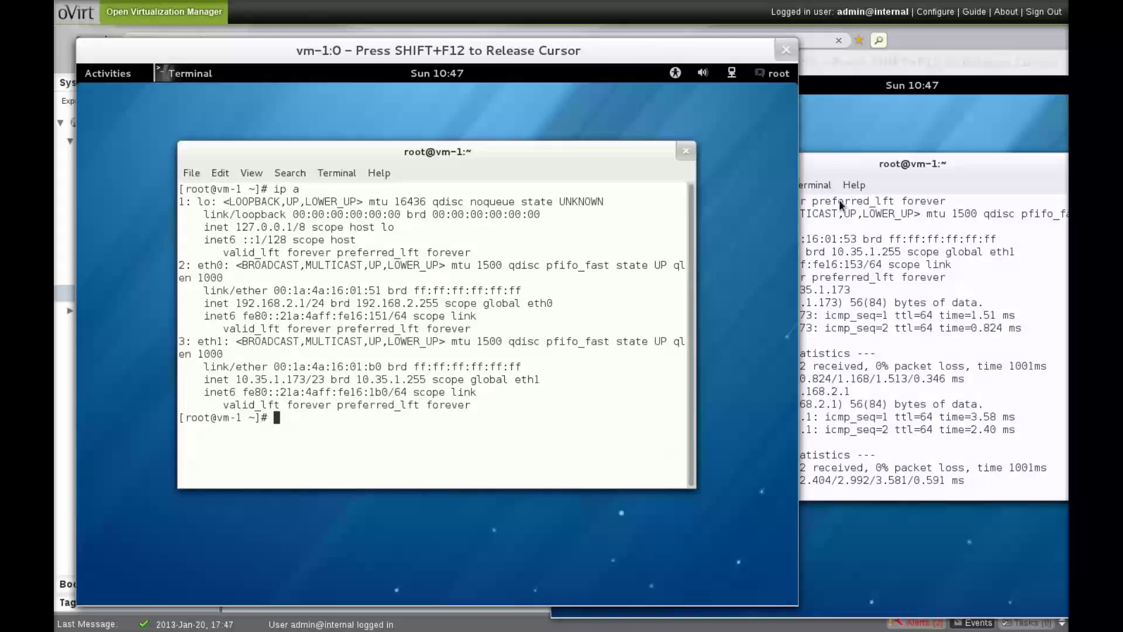
# - Ping vm-2 at 192.168.2.2 from vm-1, stop after two replies, and view vm-2's console
pyautogui.write('ping 192.168.2.2')
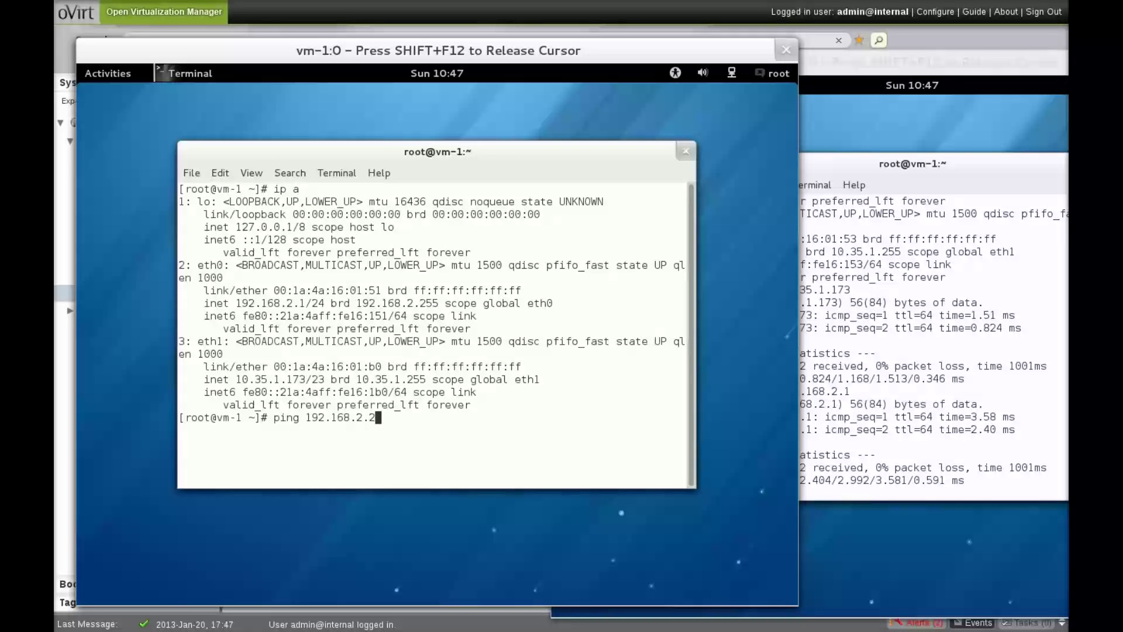
pyautogui.press('Return')
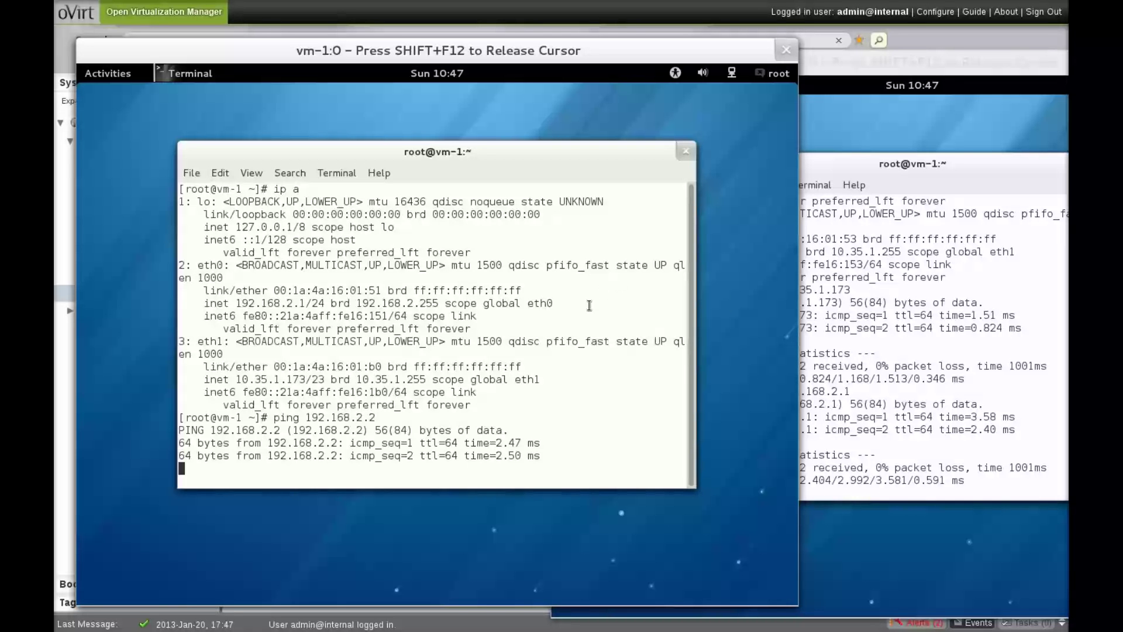
pyautogui.hotkey('ctrl', 'c')
pyautogui.click(910, 256)
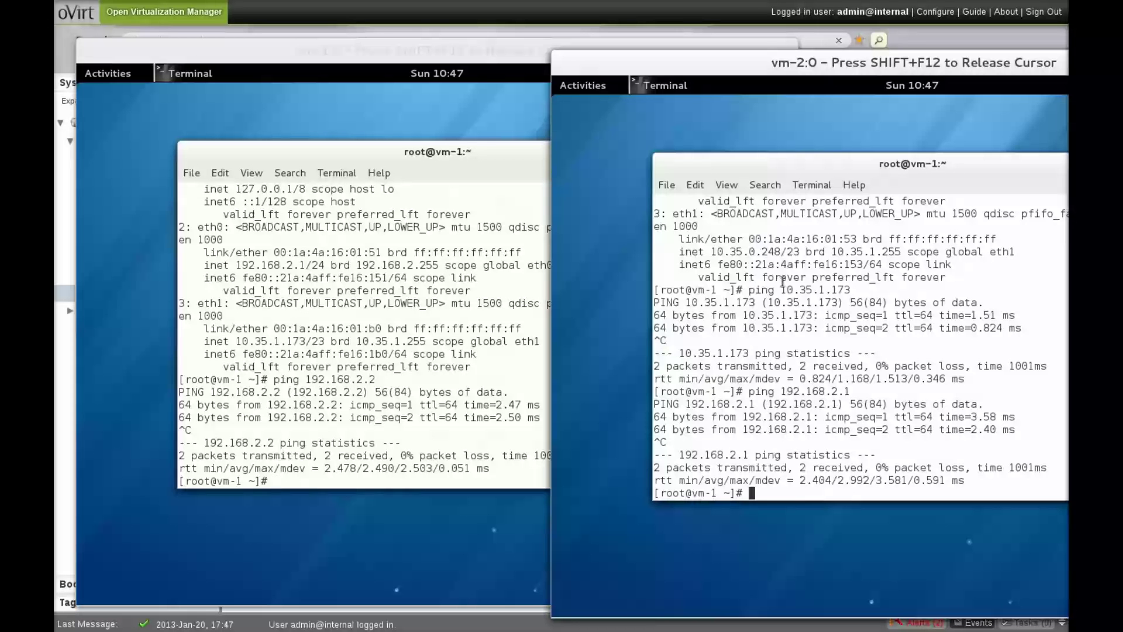
# - Back in vm-1's console, ping vm-2 at 10.35.0.248 and stop after four replies
pyautogui.click(427, 267)
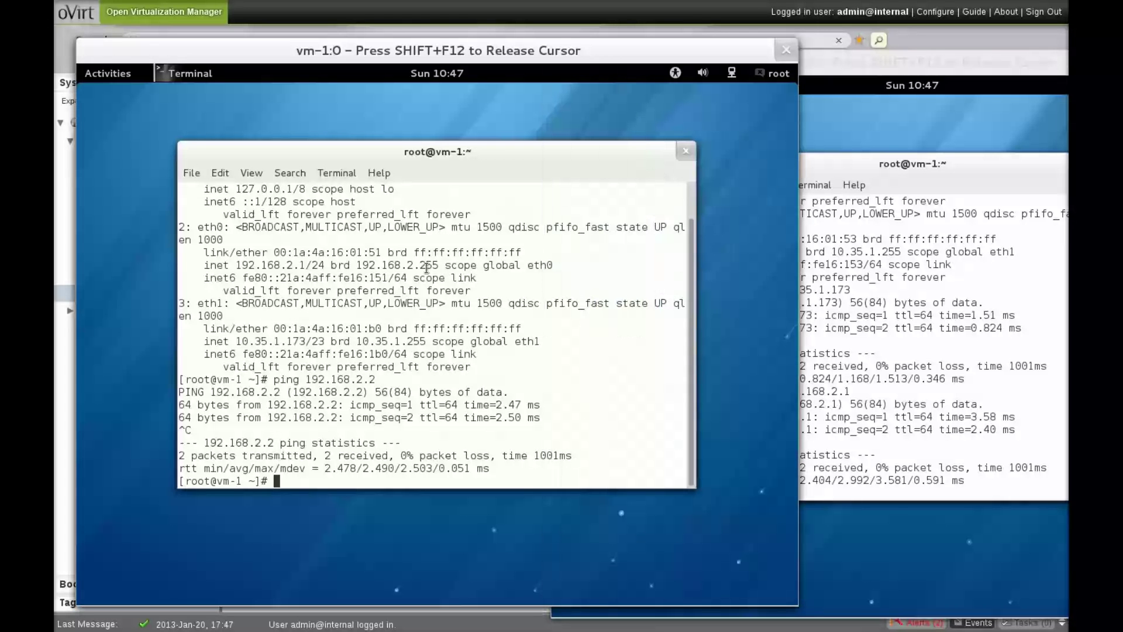
pyautogui.write('ping 10.35.0.')
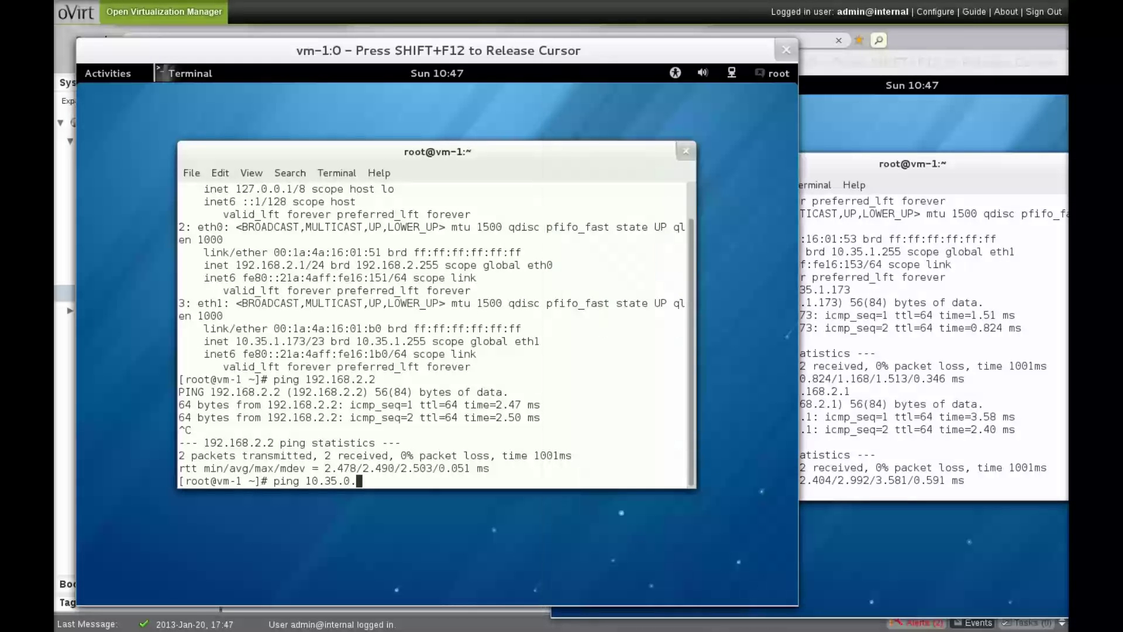
pyautogui.write('248')
pyautogui.press('Return')
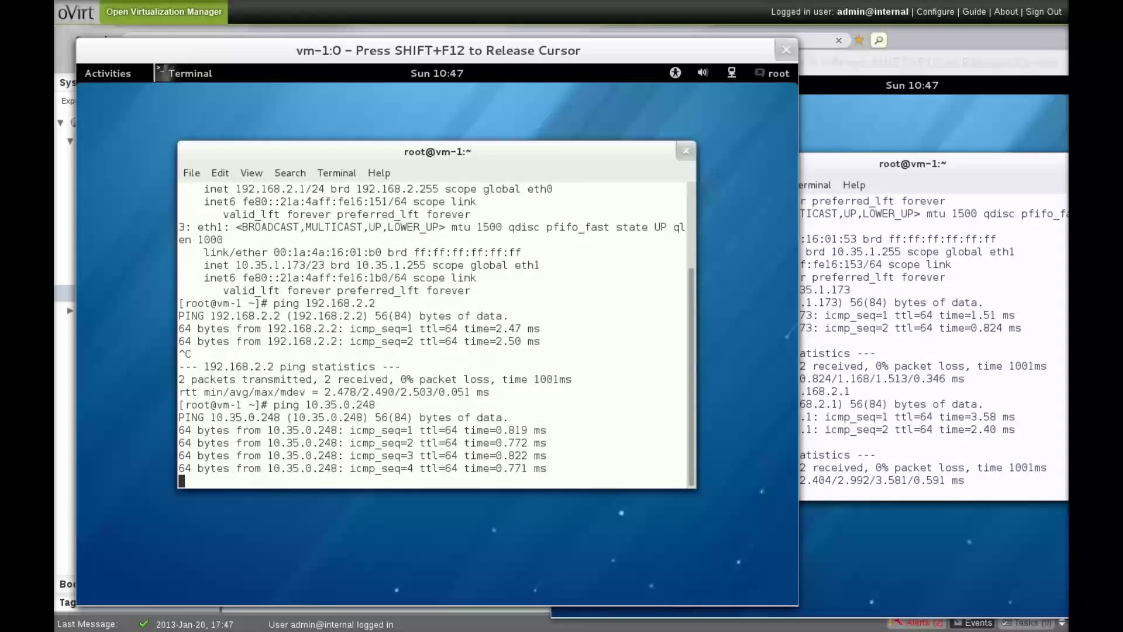
pyautogui.hotkey('ctrl', 'c')
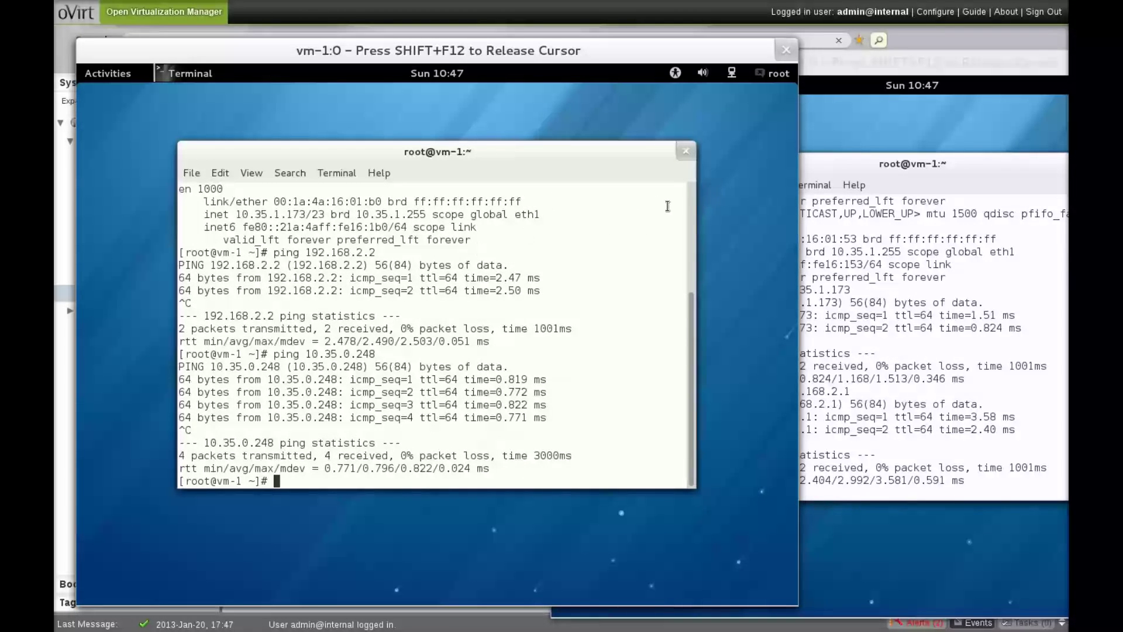